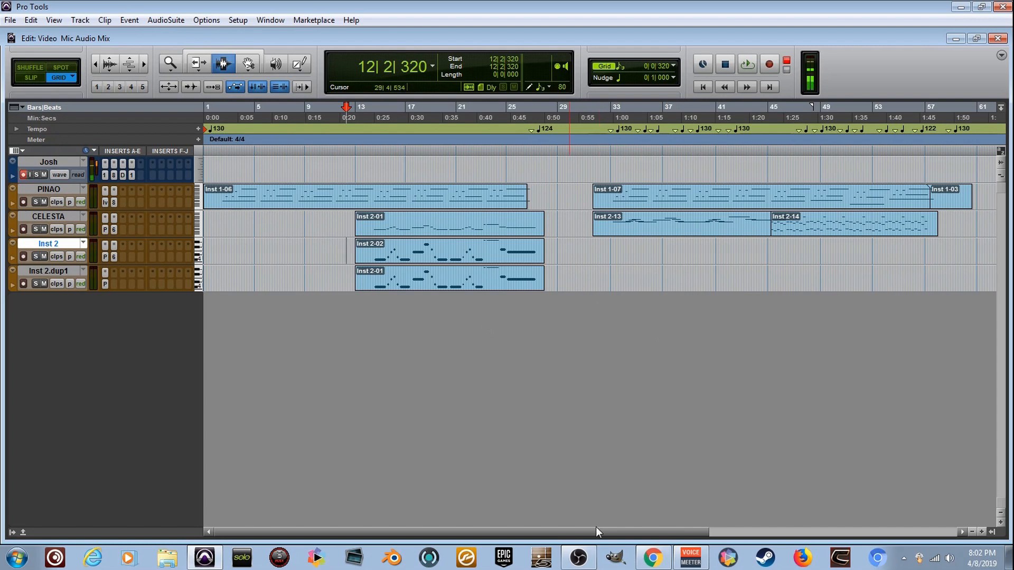
- Examine the piano, celesta and instrument clips along the timeline at a closer zoom
drag(562, 532, 512, 527)
key(t)
key(t)
key(r)
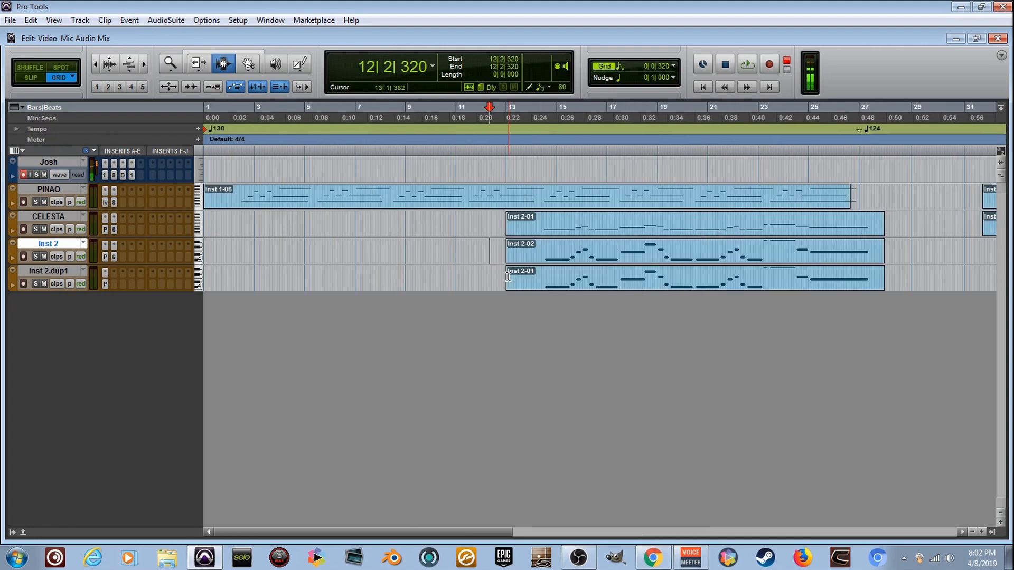
drag(458, 532, 423, 482)
drag(443, 529, 584, 531)
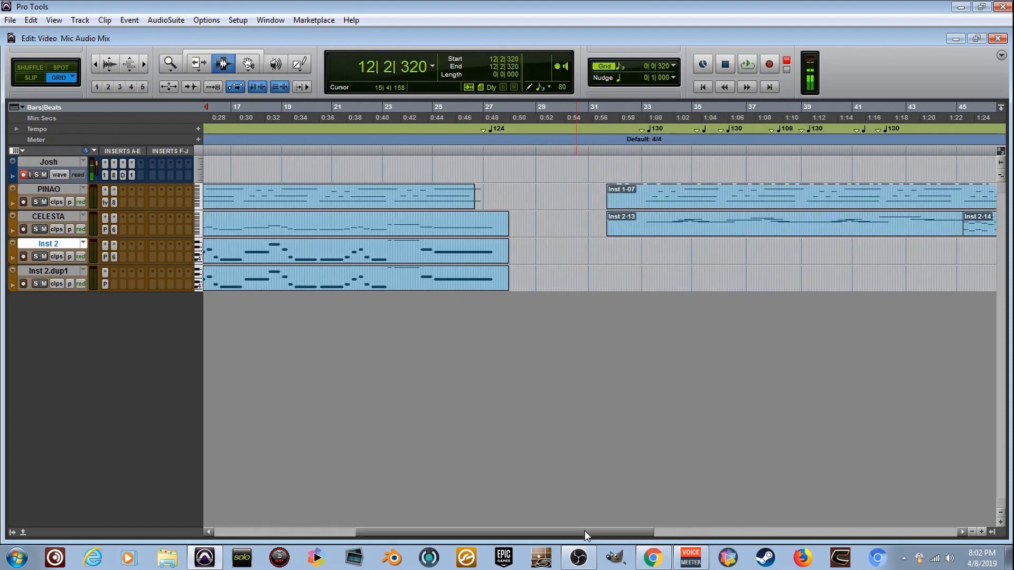
drag(585, 531, 319, 395)
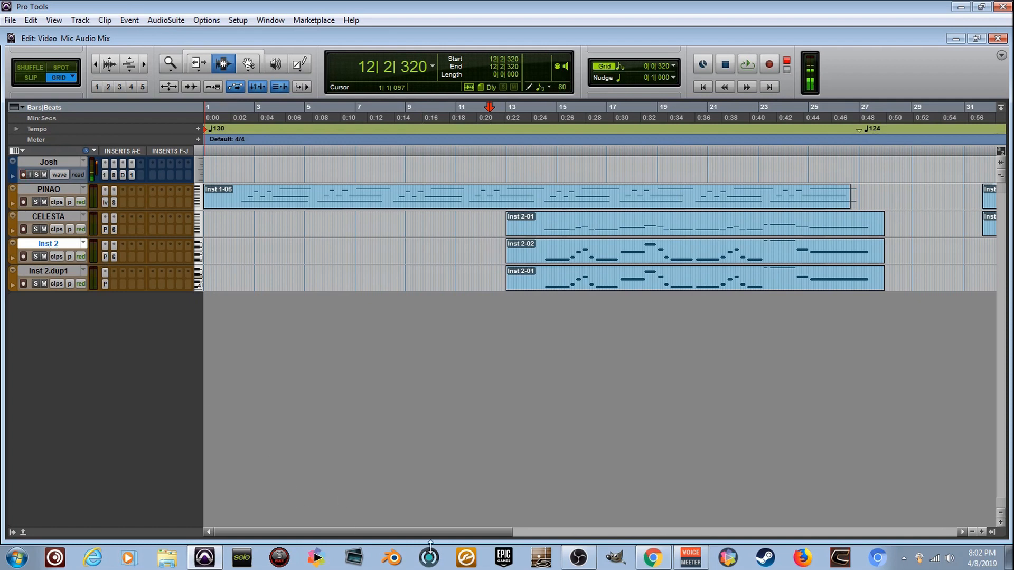
drag(432, 533, 473, 530)
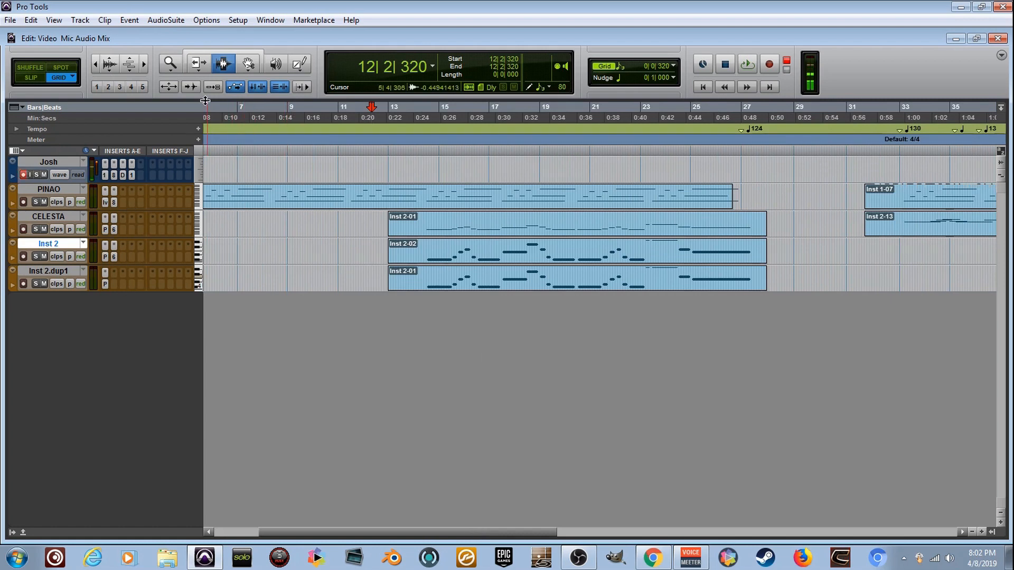
- Create one new stereo Aux Input track in samples
click(81, 20)
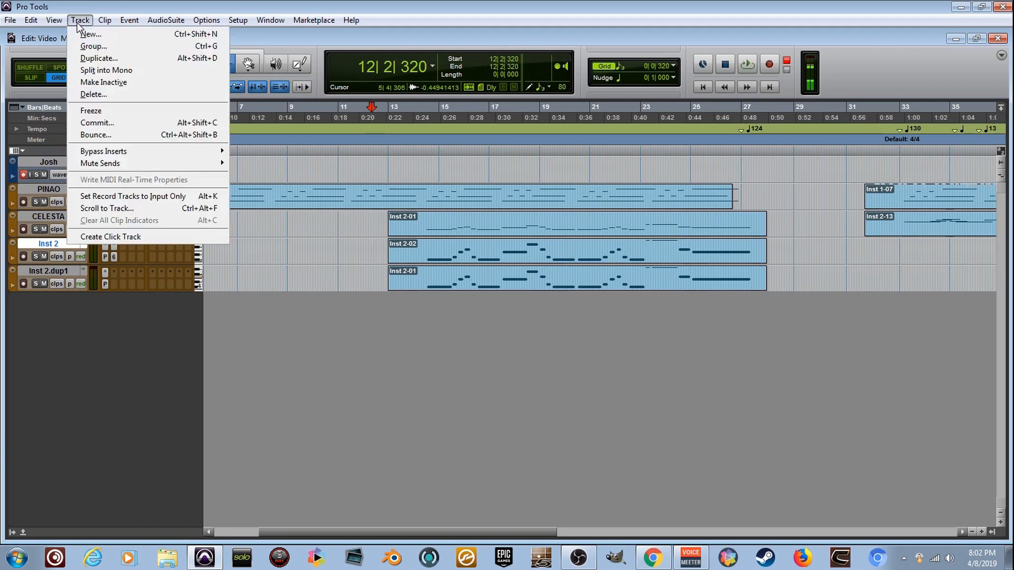
click(145, 38)
click(449, 192)
click(461, 204)
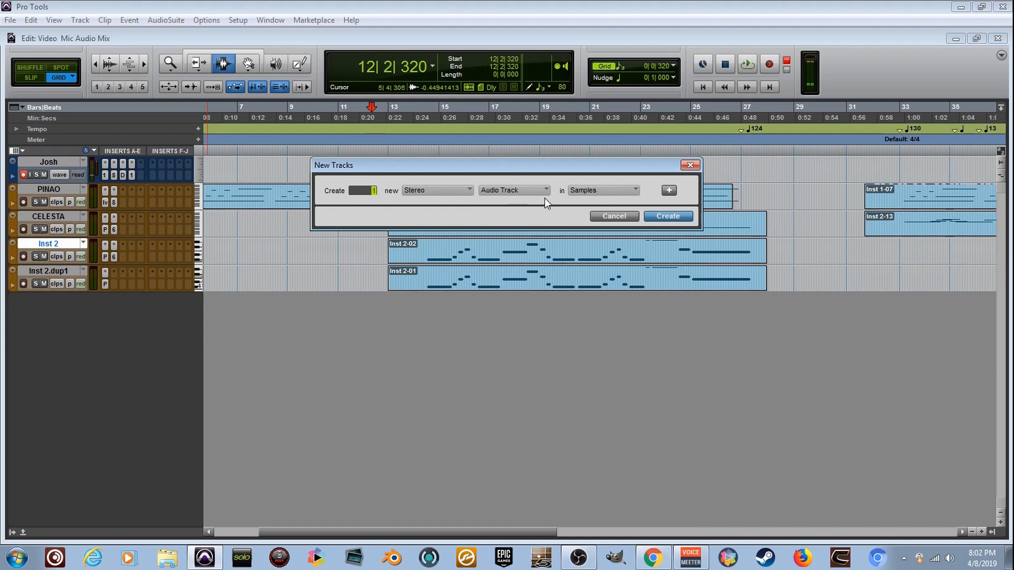
click(534, 188)
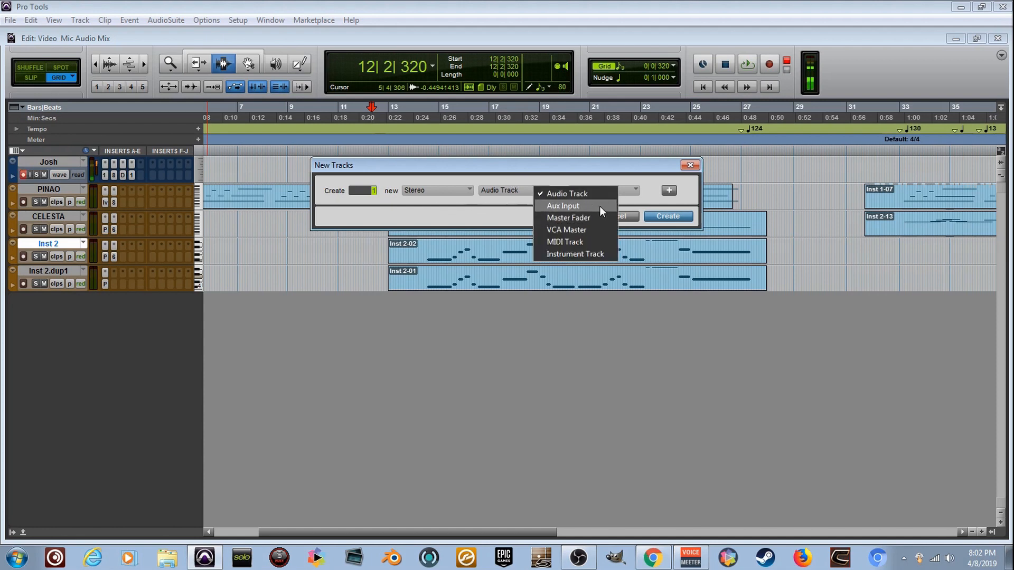
click(600, 206)
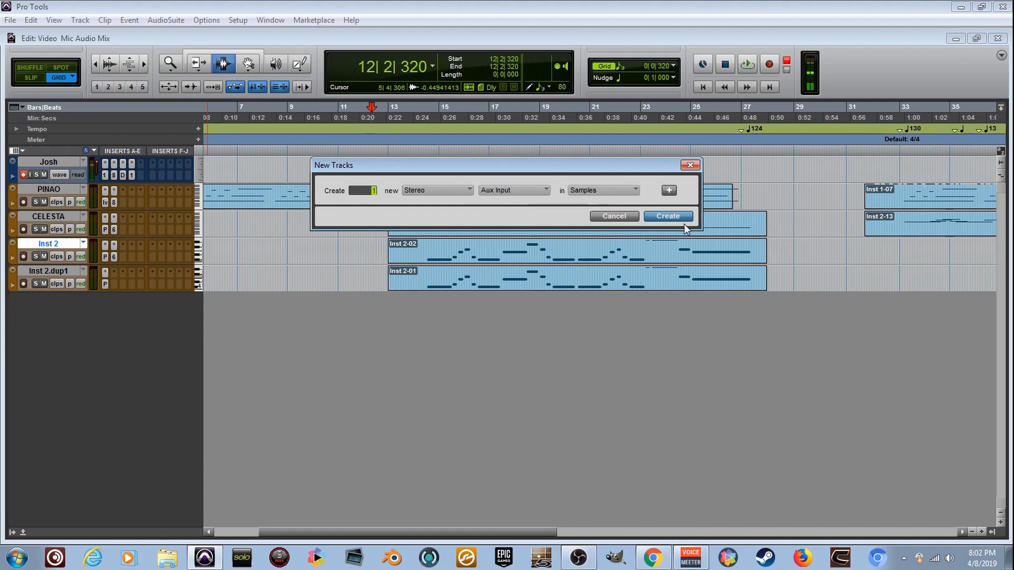
click(681, 218)
- Place the new aux track below Inst 2.dup1 and rename it BUS
drag(65, 275, 65, 303)
double_click(66, 298)
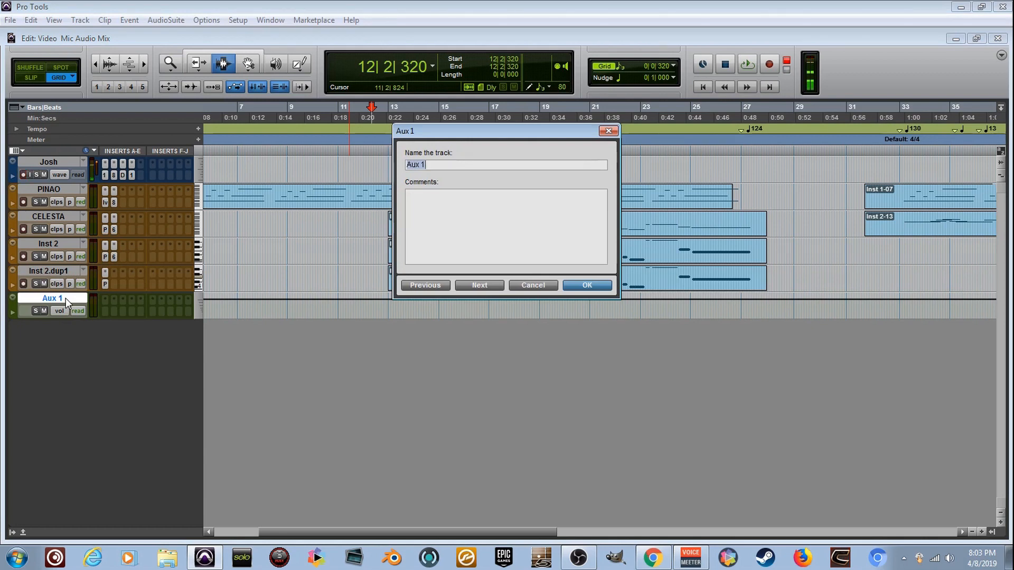
text(BUS)
key(Return)
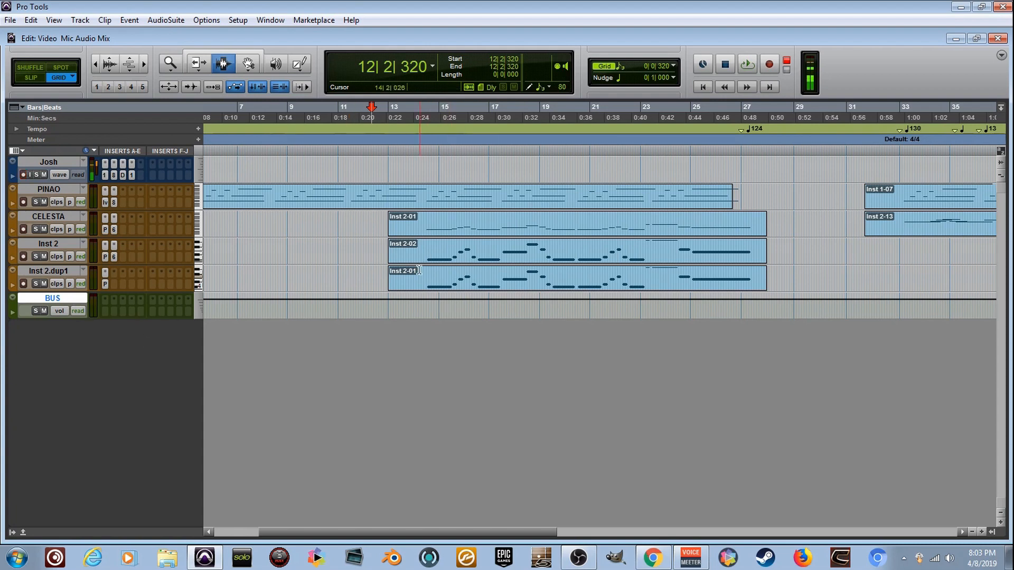
- Show the mixer and set the BUS track's output to Analog 1-2
click(271, 20)
click(343, 88)
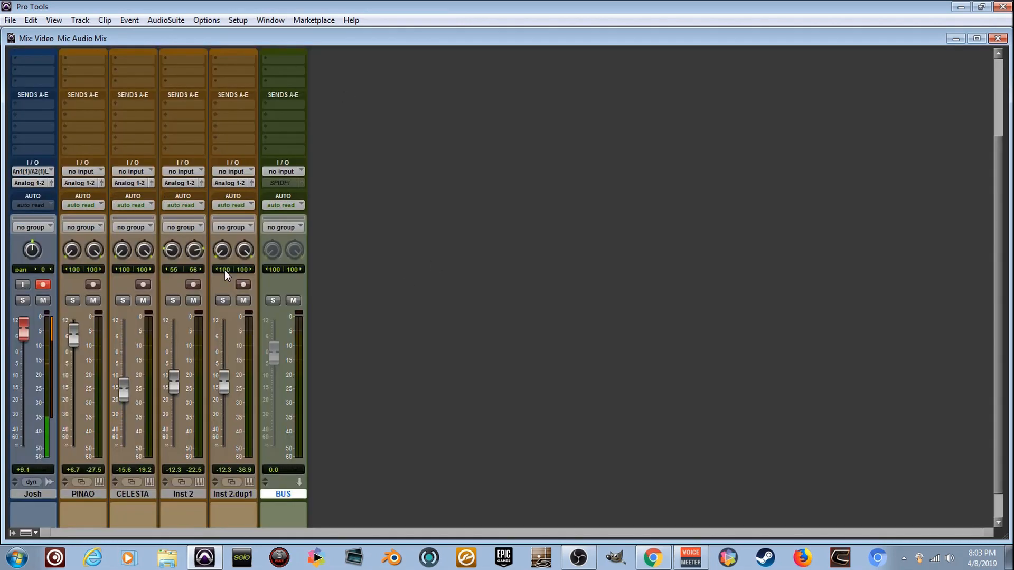
scroll(250, 270, up, 3)
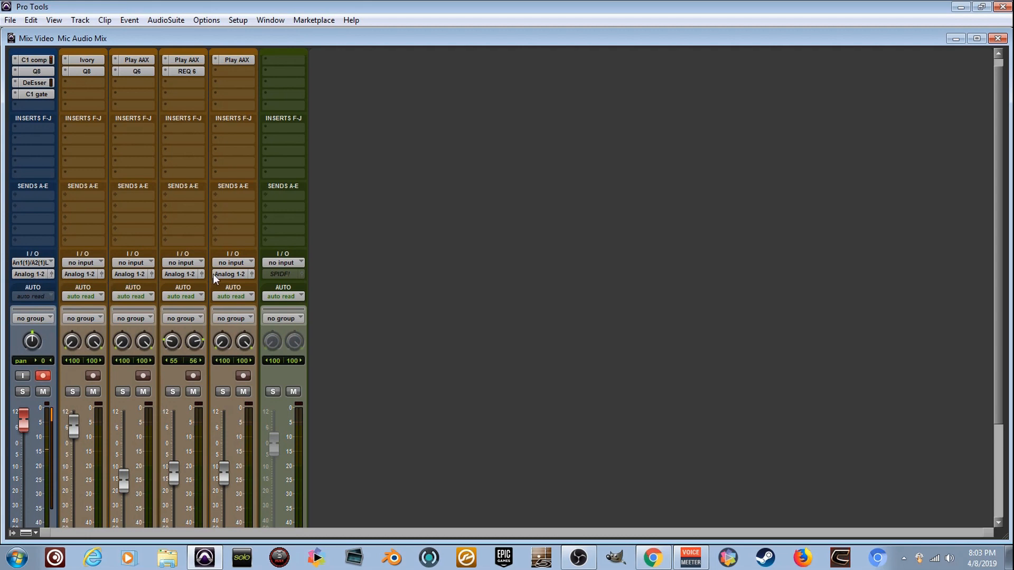
click(290, 275)
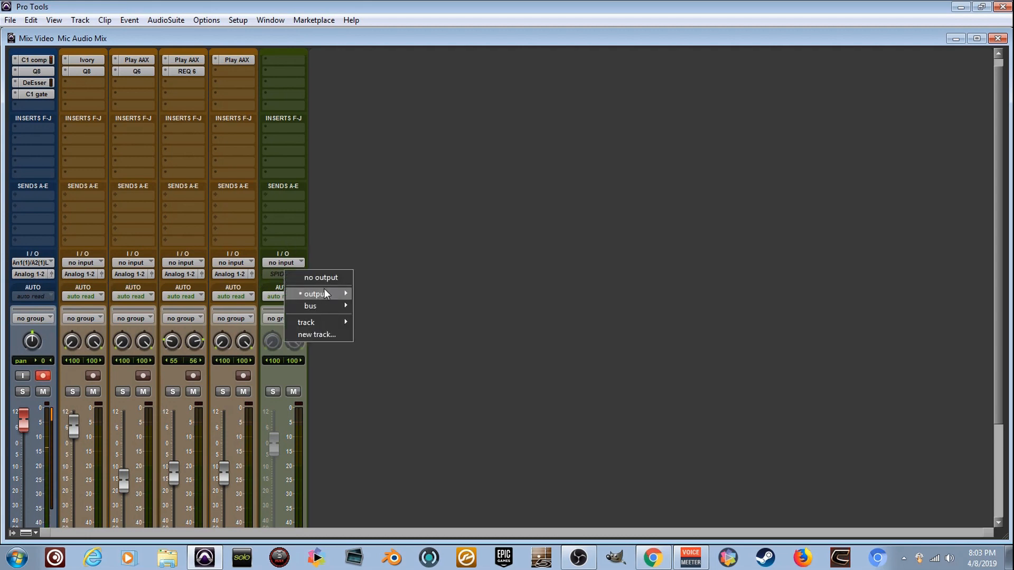
mouse_move(328, 294)
click(379, 294)
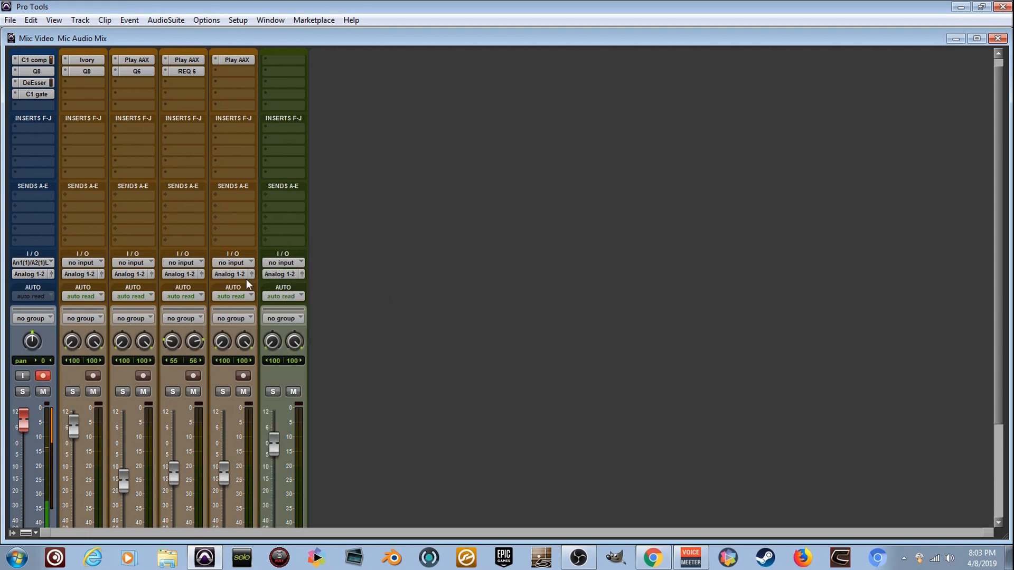
- Set the BUS track's input to Bus 1-2 (Stereo)
click(284, 261)
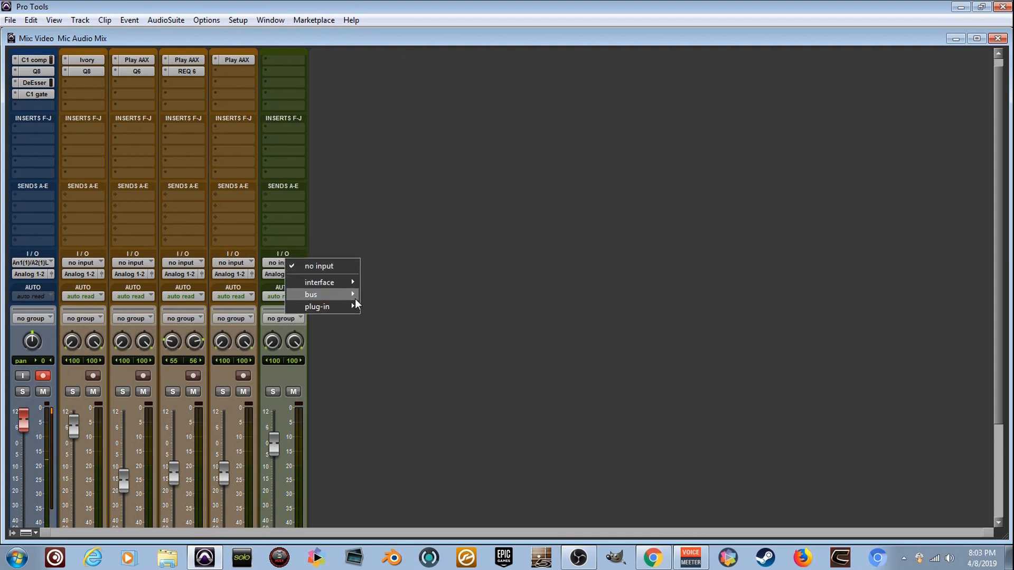
mouse_move(352, 296)
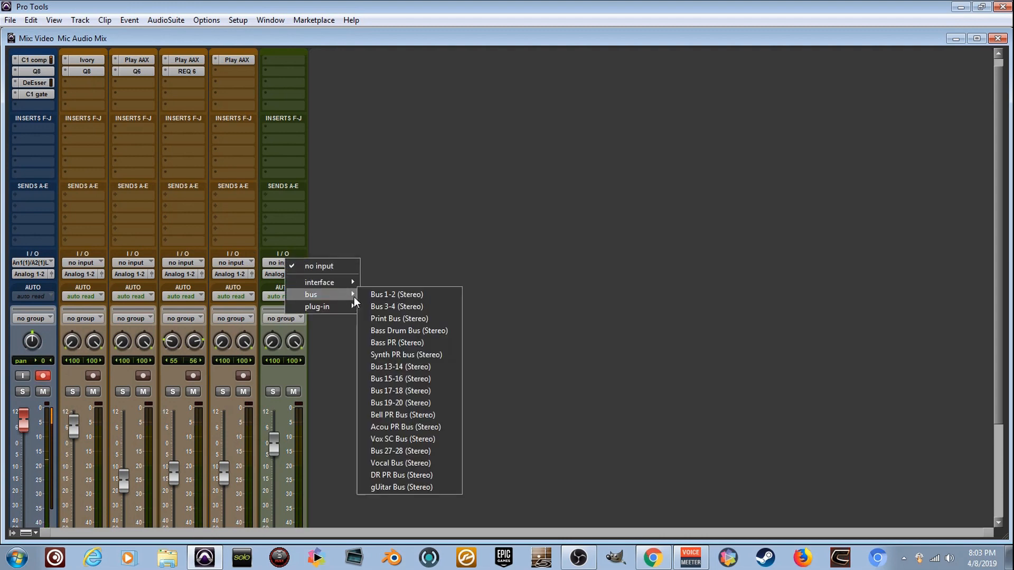
click(399, 294)
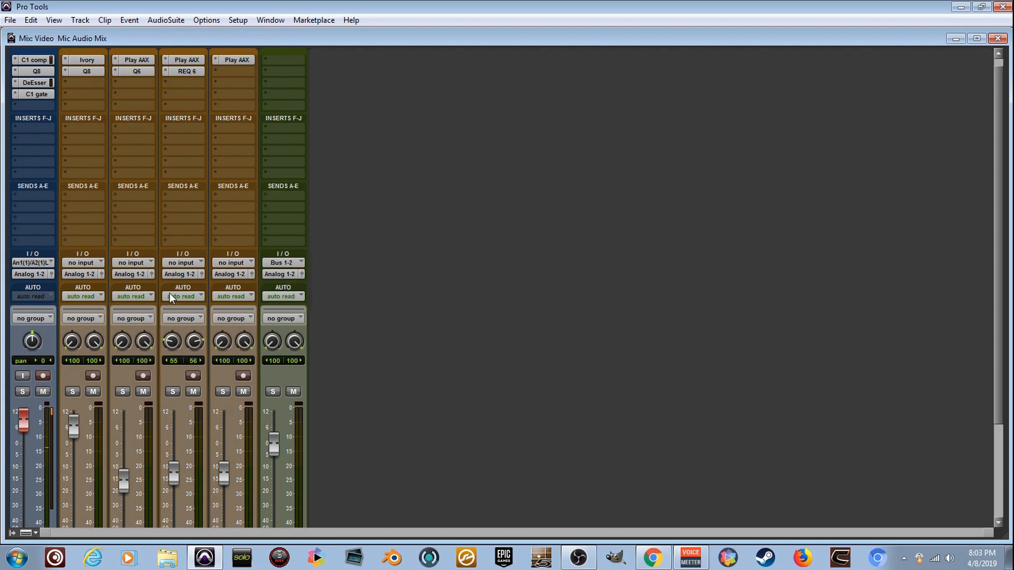
scroll(293, 367, down, 2)
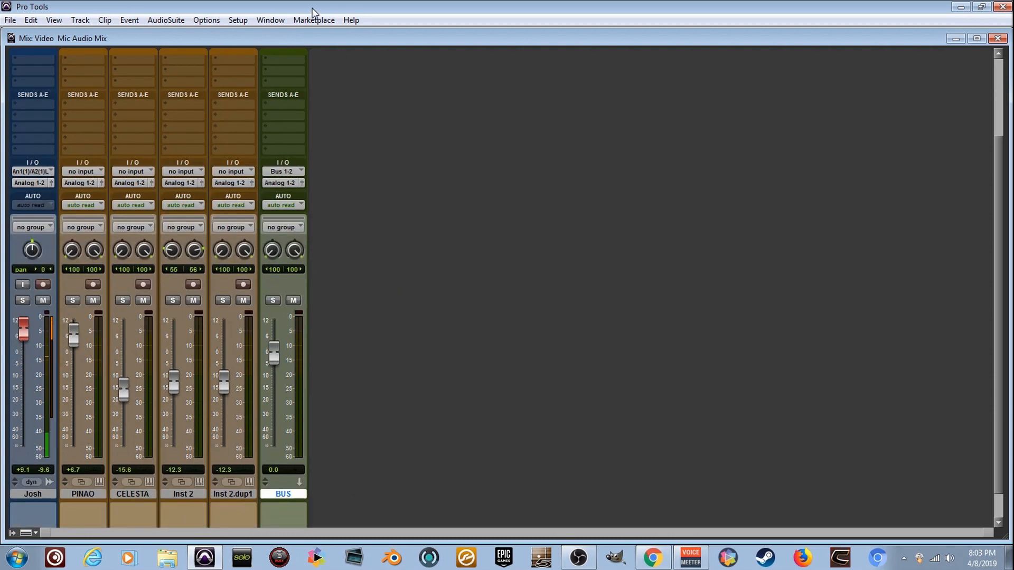
- Return to the edit view and play the arrangement from 16|2|640 to check whether the BUS track receives signal
click(277, 20)
click(313, 96)
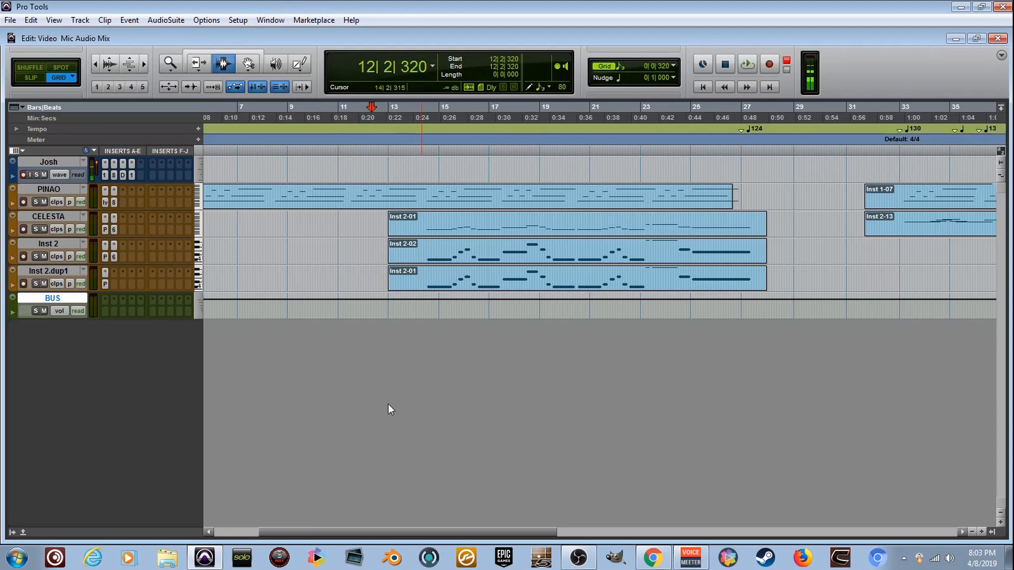
click(474, 269)
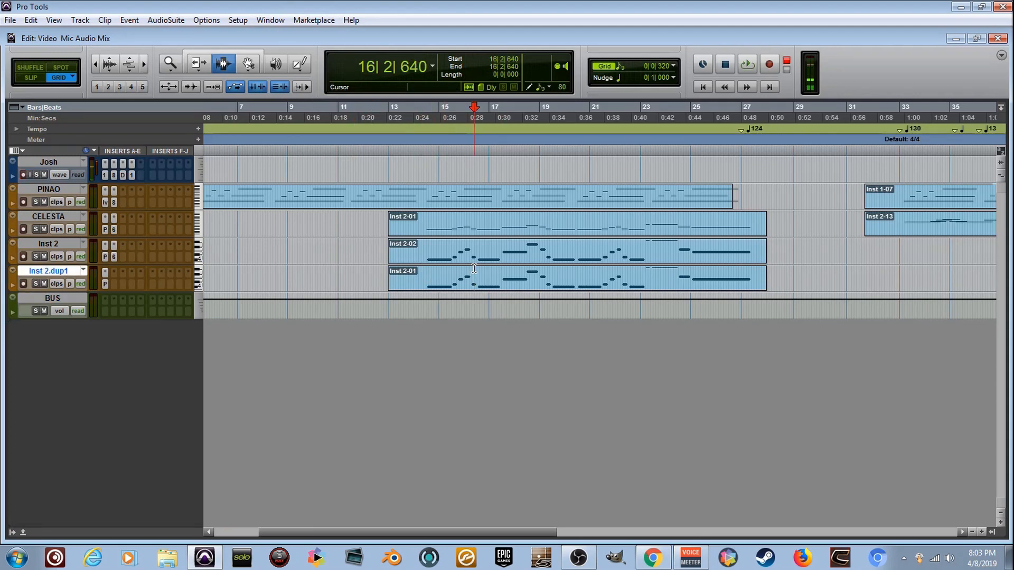
key(space)
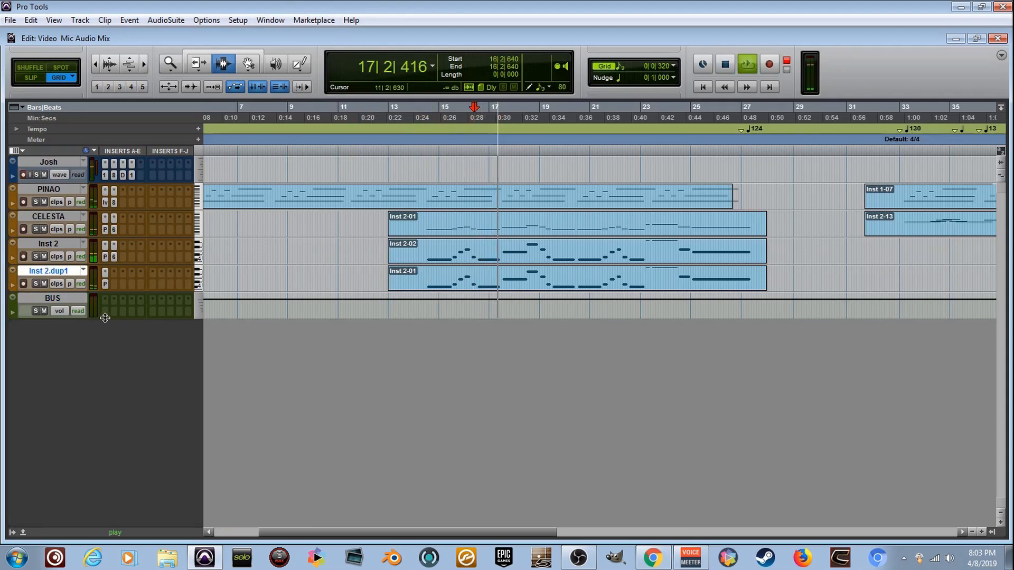
key(space)
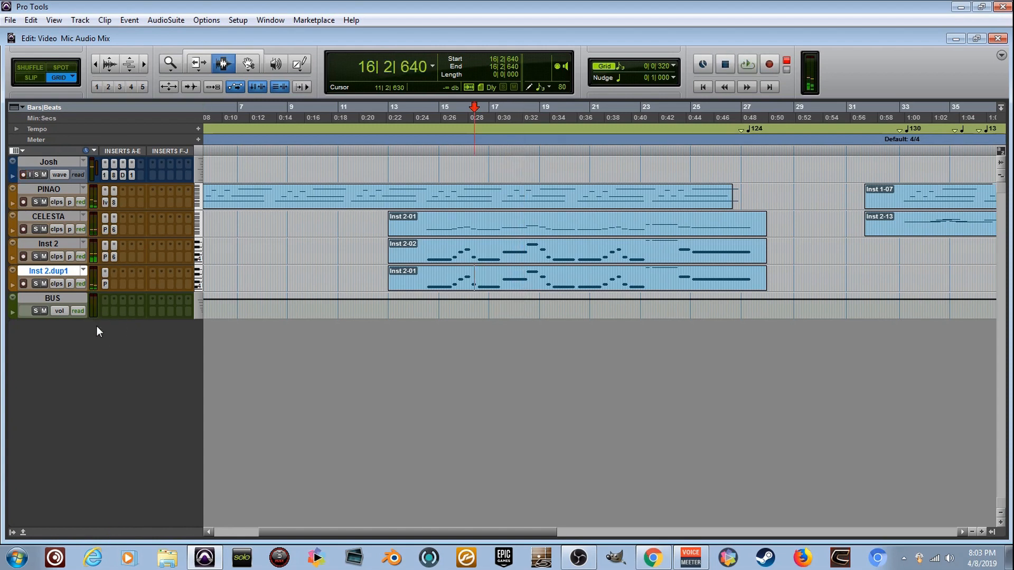
key(space)
key(space)
- In the mixer, route the outputs of the PINAO and CELESTA tracks to Bus 1-2 (Stereo)
click(270, 20)
click(306, 100)
click(271, 21)
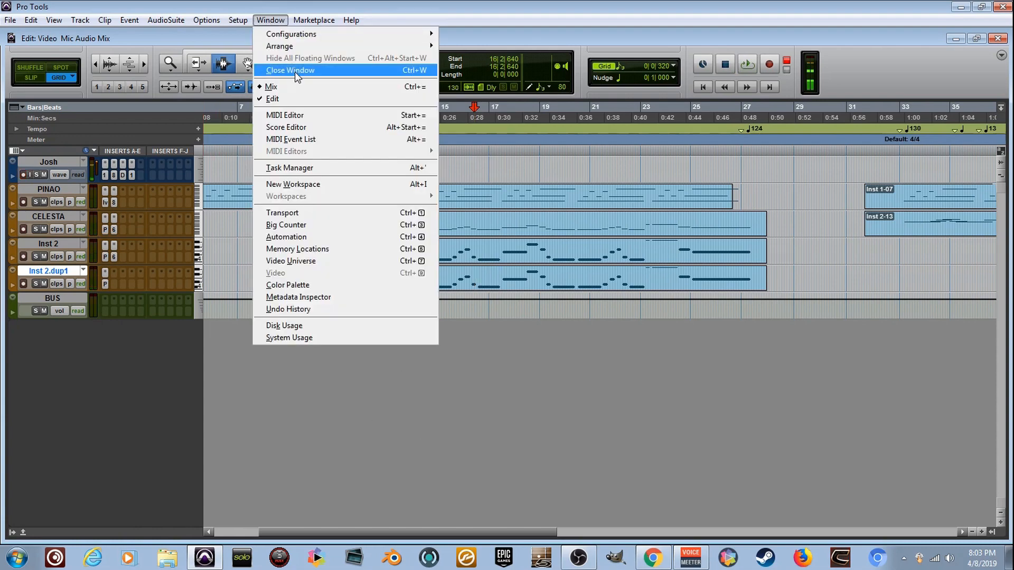
click(298, 84)
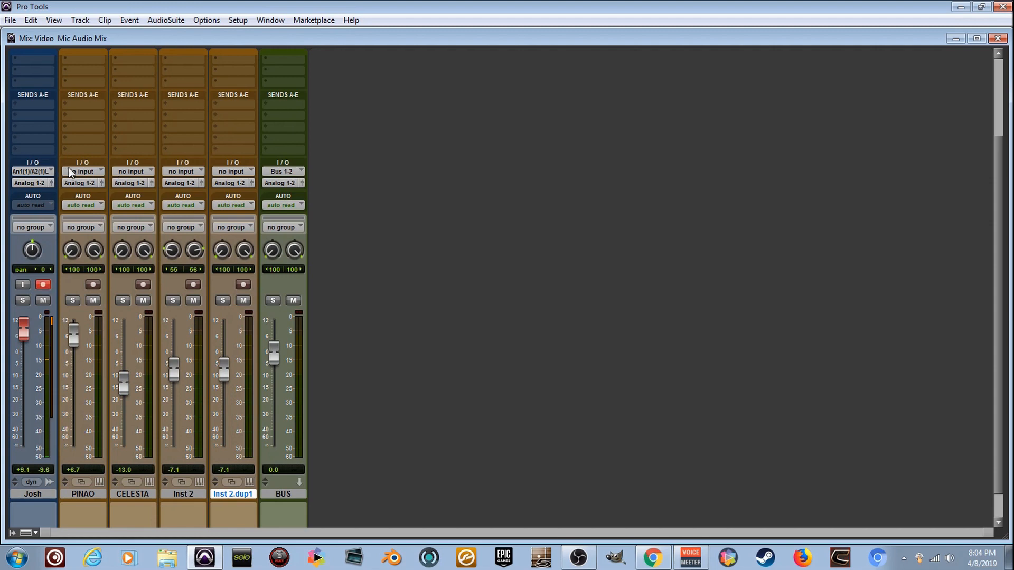
click(88, 182)
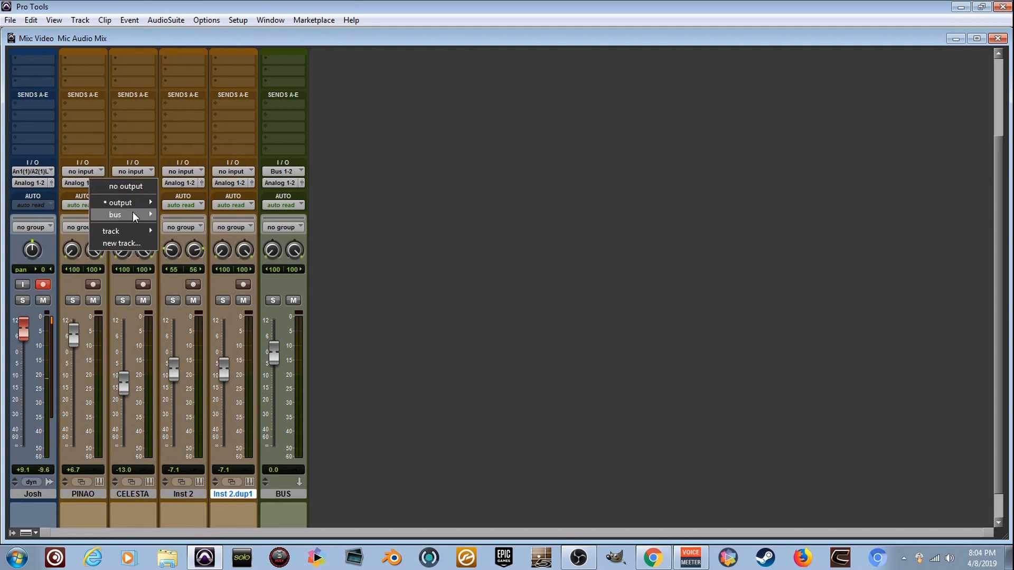
mouse_move(133, 213)
click(186, 155)
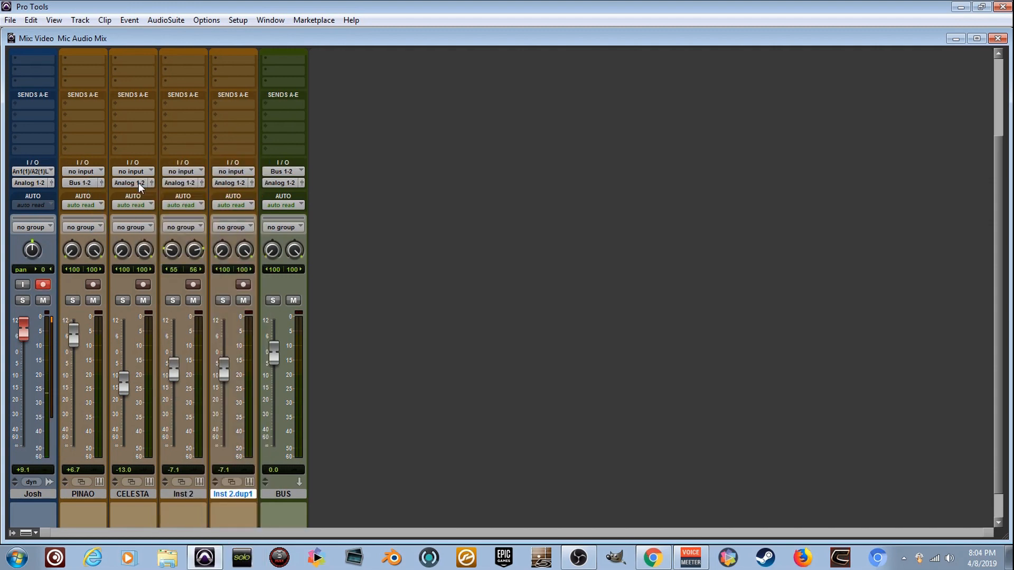
click(139, 183)
mouse_move(186, 217)
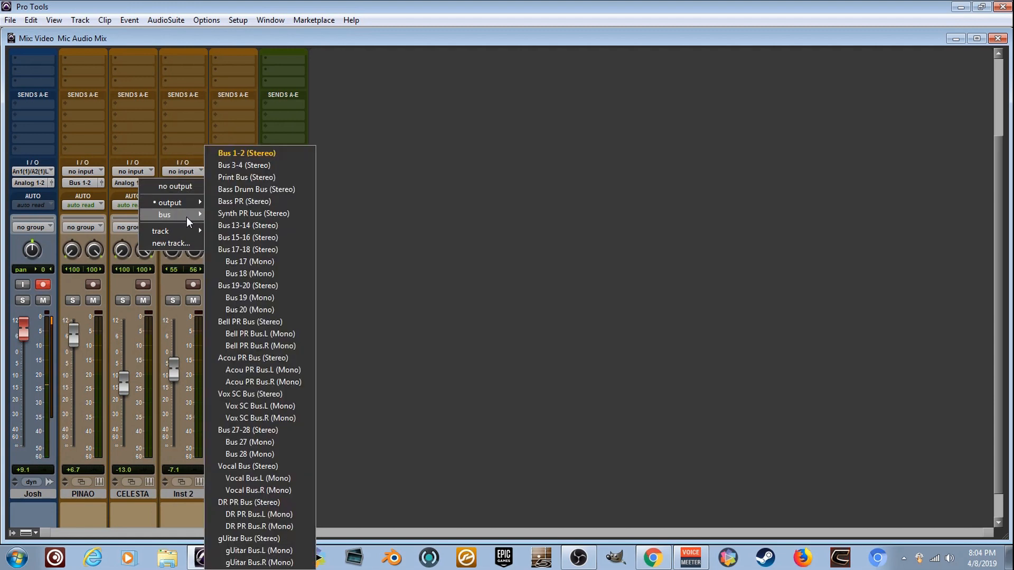
click(251, 158)
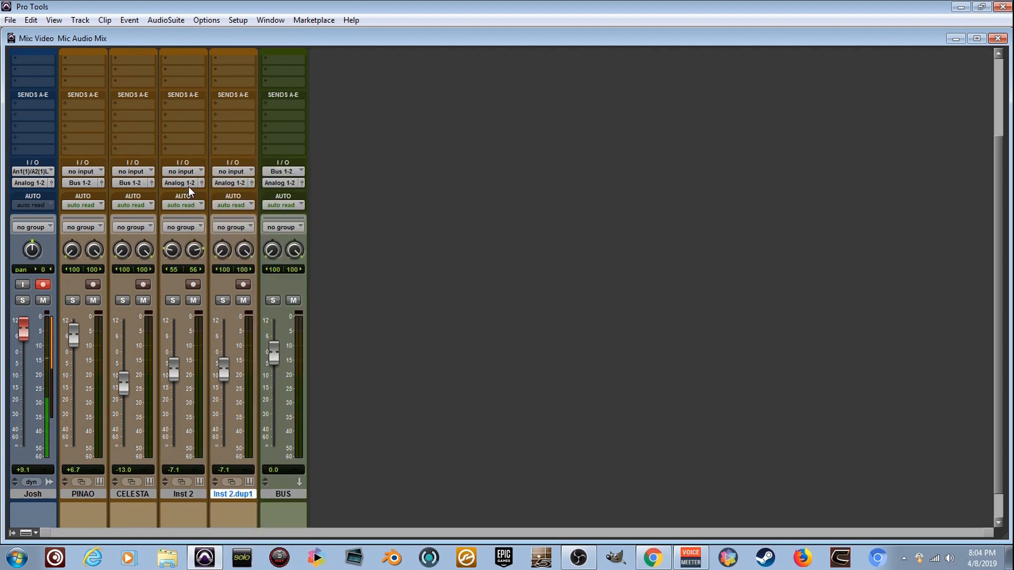
- Route the outputs of the Inst 2 and Inst 2.dup1 tracks to Bus 1-2 (Stereo)
click(189, 185)
mouse_move(242, 217)
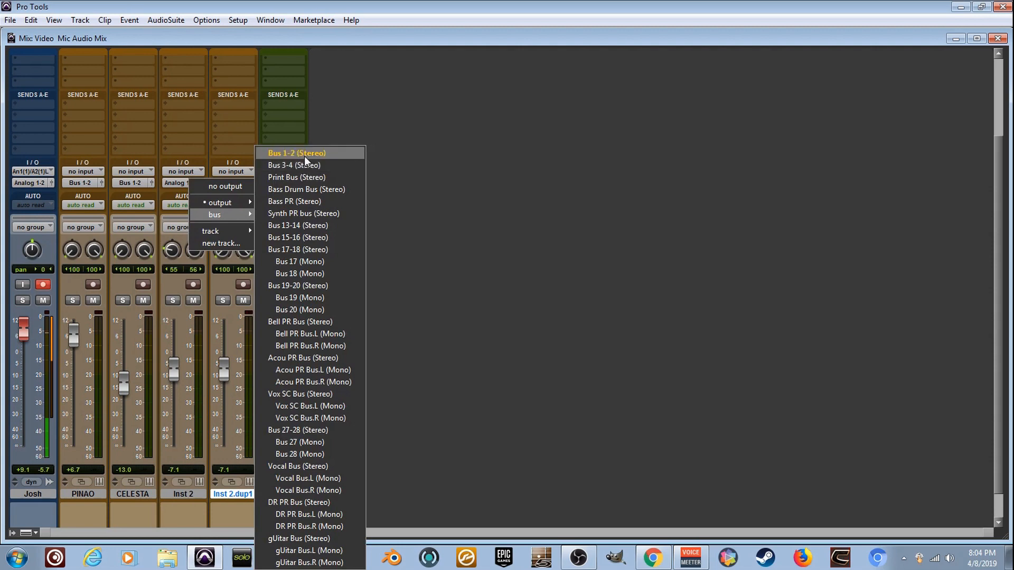
click(304, 155)
click(234, 183)
mouse_move(285, 216)
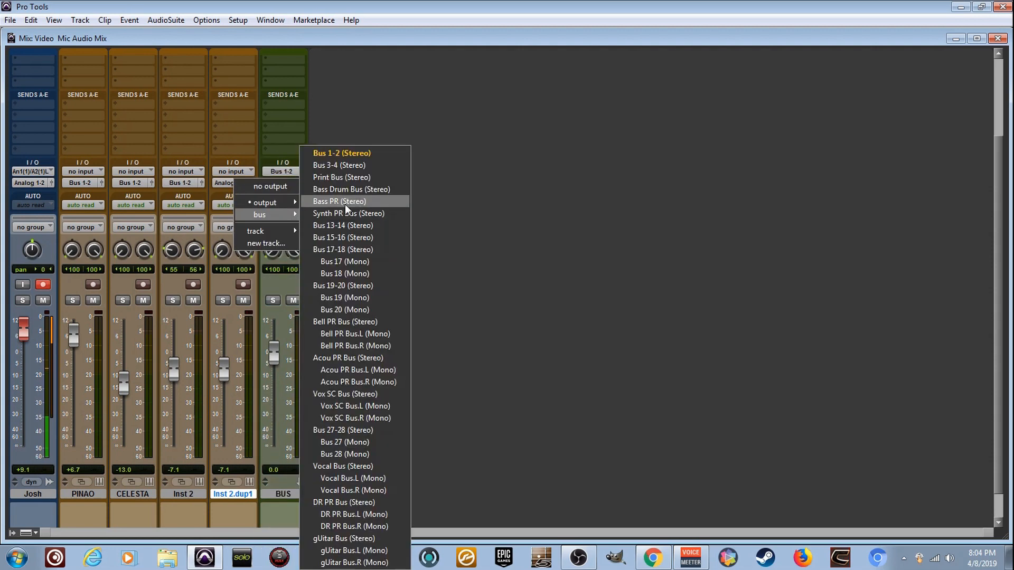
click(371, 158)
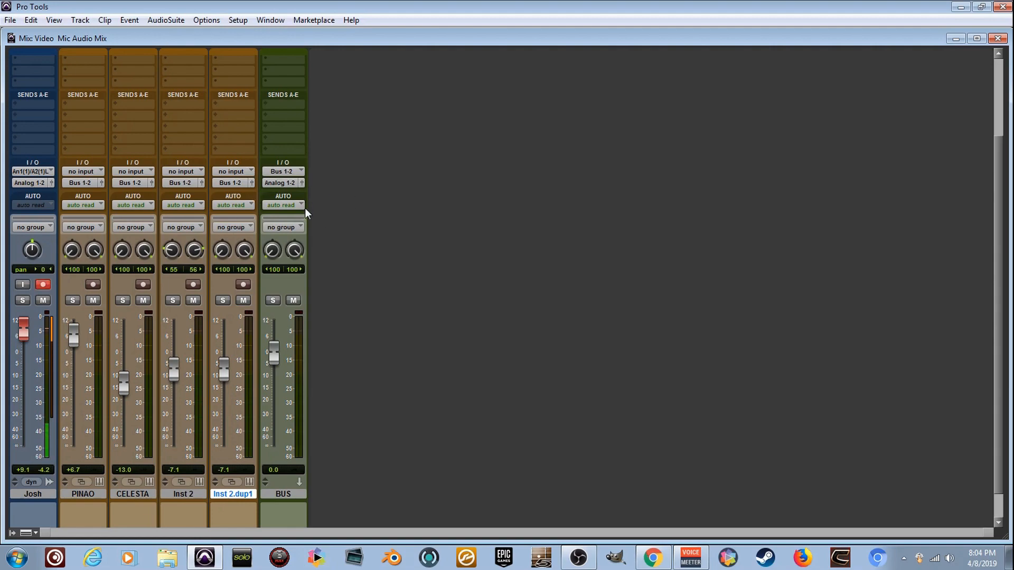
- Return to the edit view and play the arrangement from 15|3|320 to hear it through the BUS track
scroll(303, 210, up, 1)
click(270, 20)
click(345, 96)
click(452, 242)
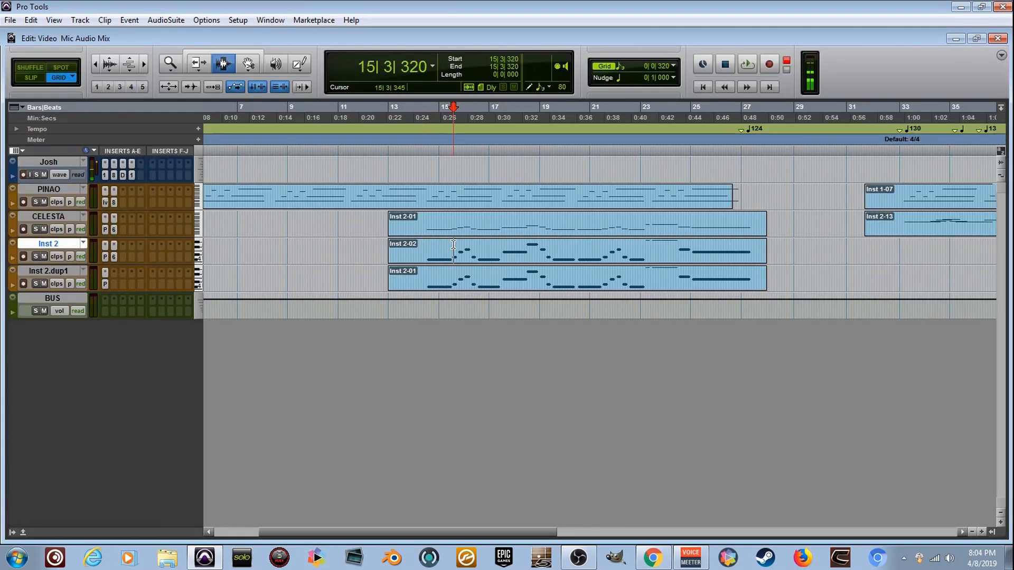
key(space)
- Raise the BUS track's volume fader to about +9.6 dB in the mixer during playback
click(270, 20)
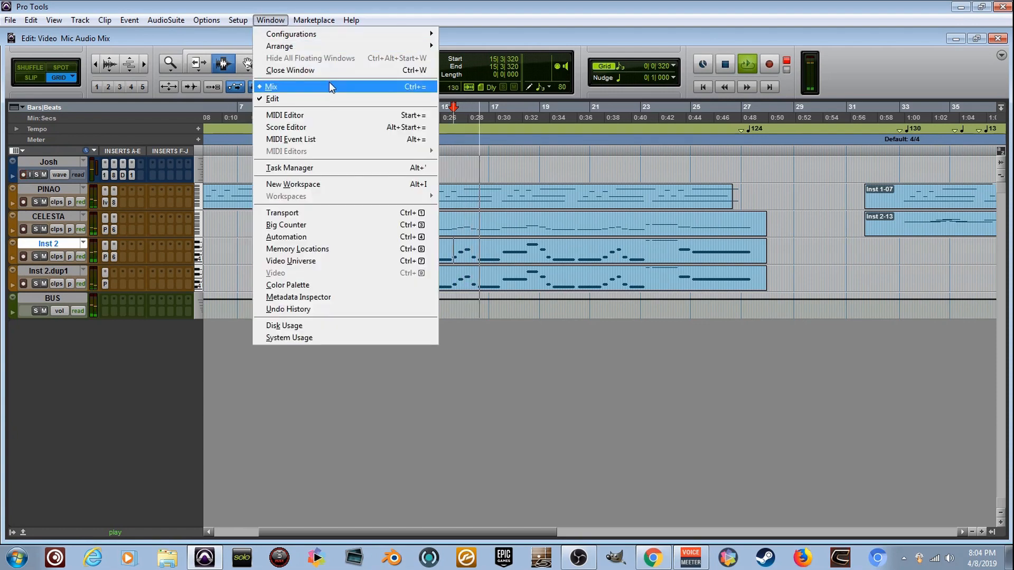
click(328, 82)
drag(268, 376, 275, 353)
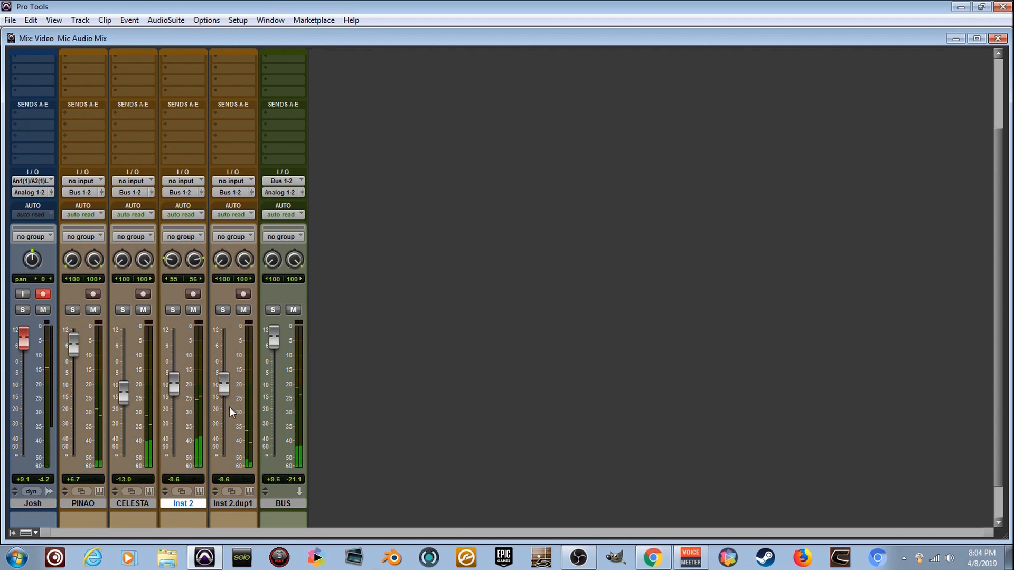
scroll(381, 392, up, 3)
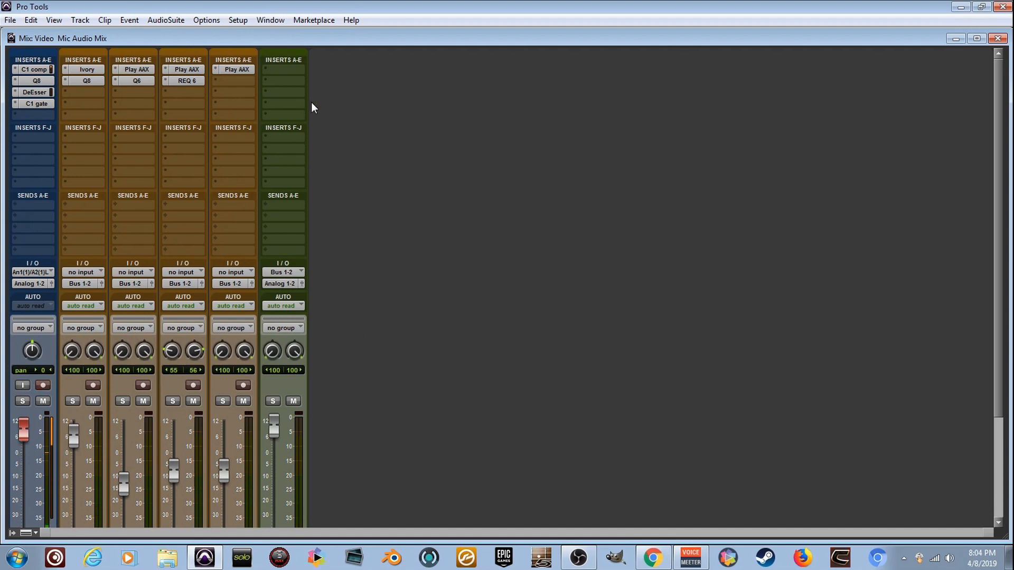
- Insert the TrueVerb (stereo) multichannel reverb in the first insert slot of the BUS track
click(294, 68)
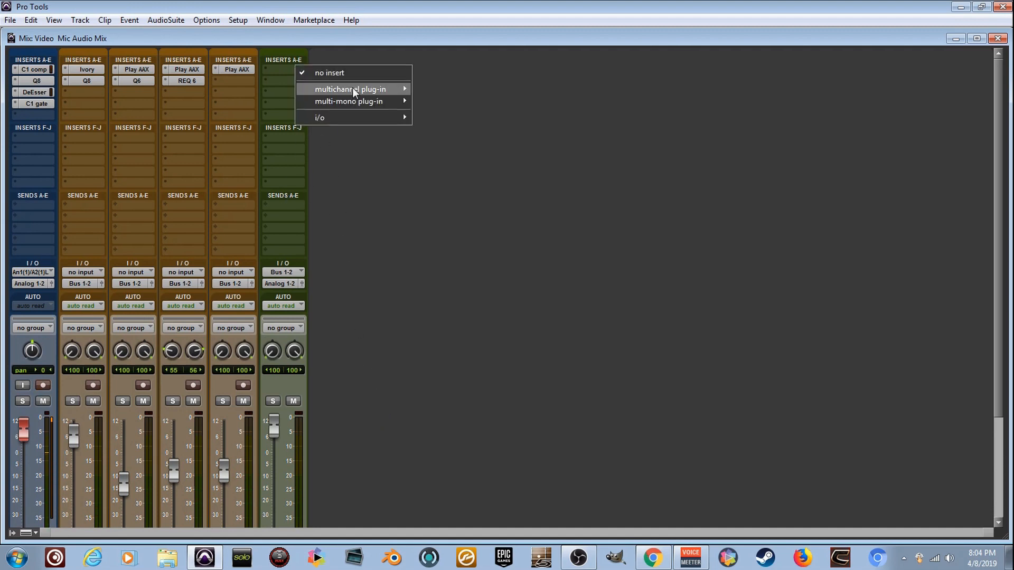
mouse_move(381, 88)
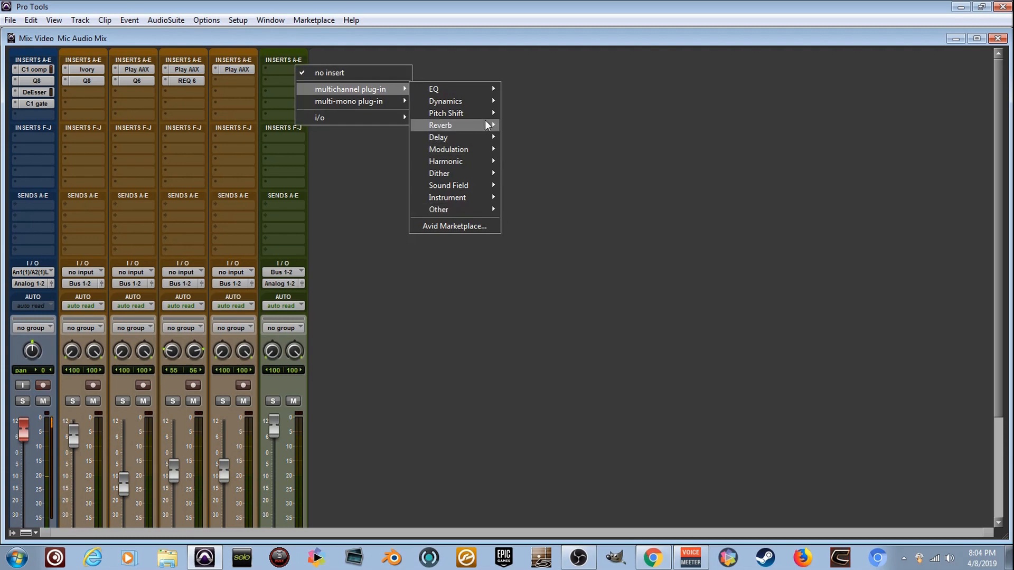
mouse_move(484, 125)
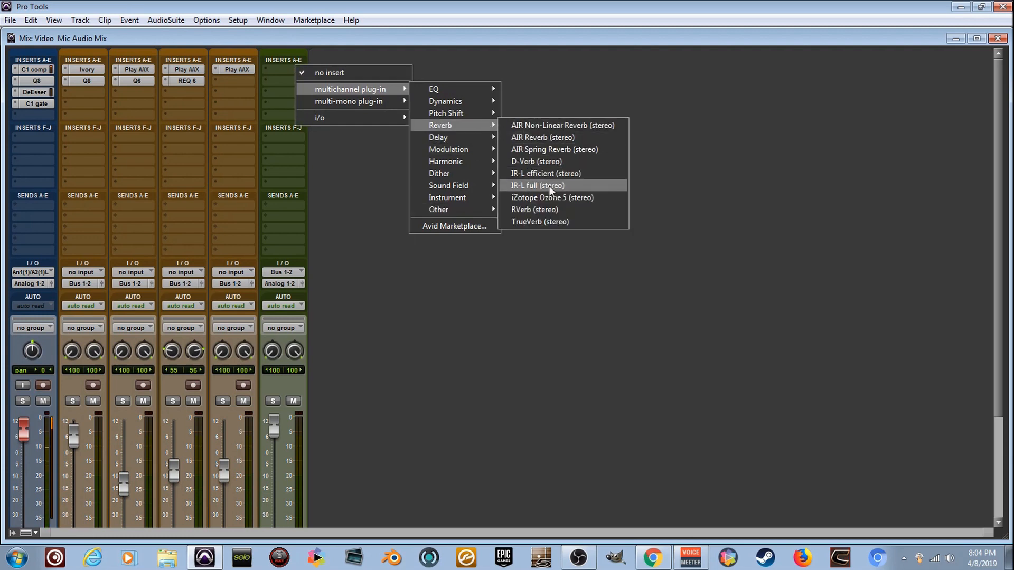
click(579, 221)
- Set TrueVerb's Distance to 6, Balance to 12 and Decay Time to 5
click(325, 395)
text(6)
key(Return)
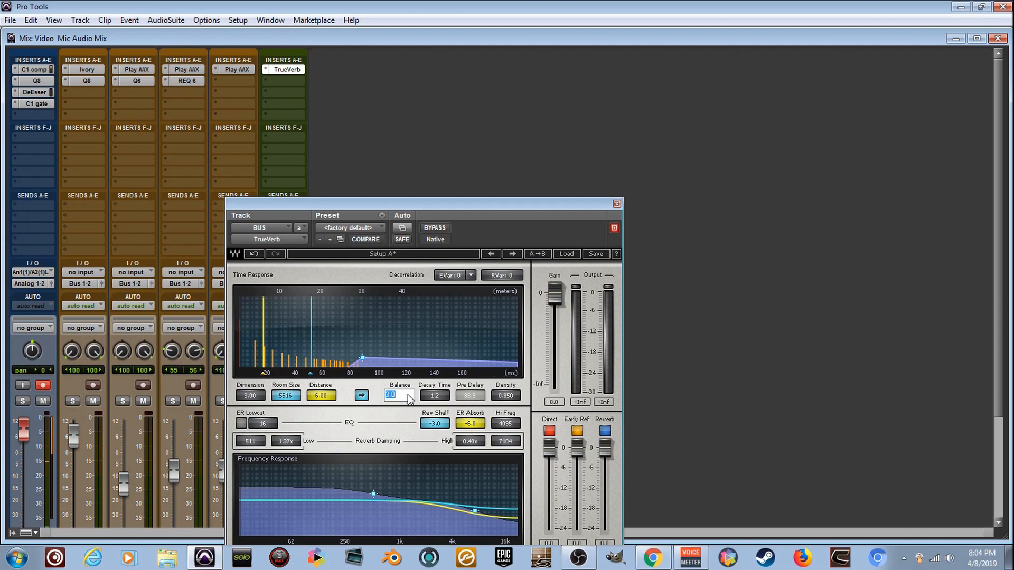
text(12)
key(Return)
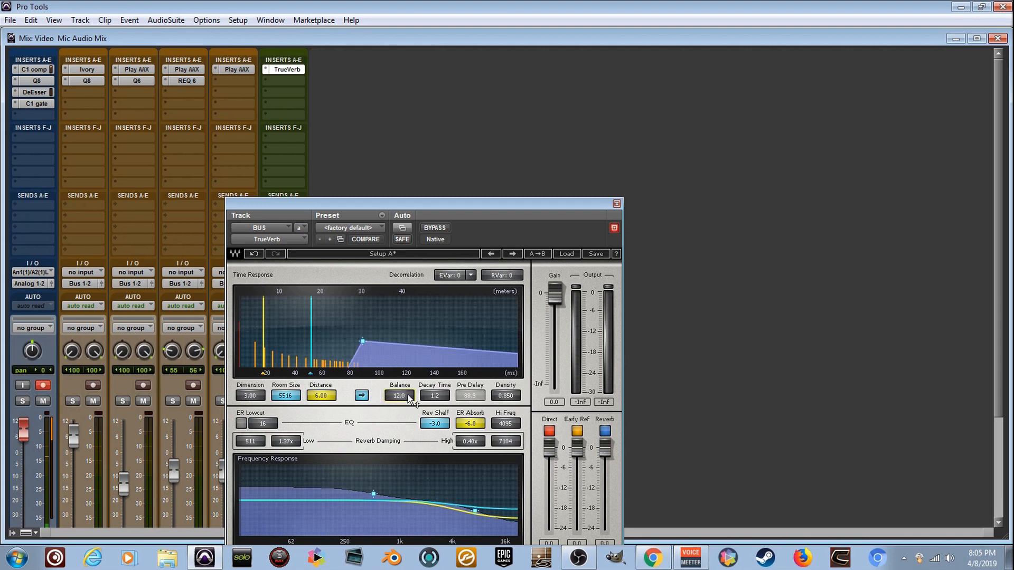
click(438, 397)
text(5)
key(Return)
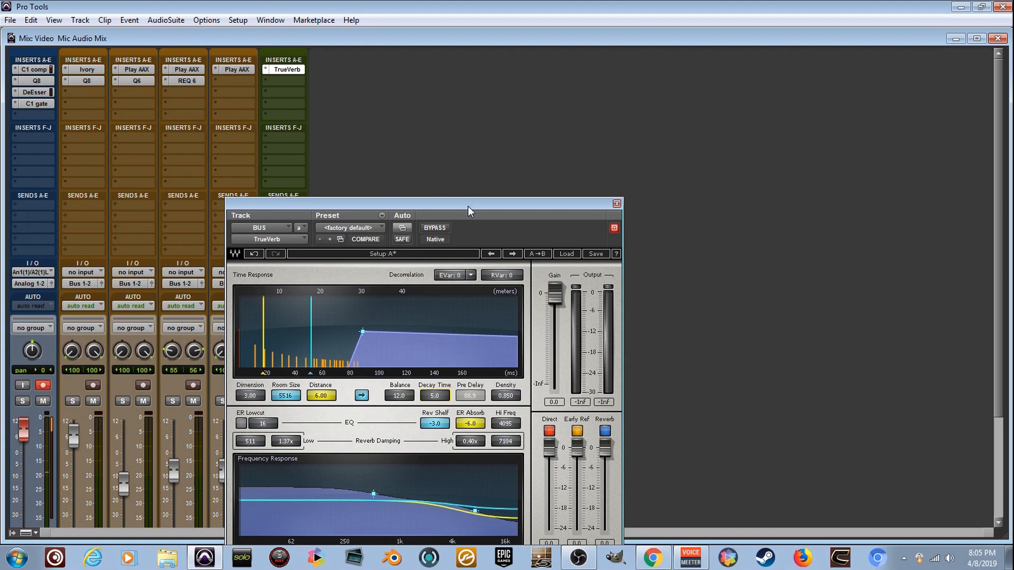
- Set TrueVerb's high reverb damping to about 1.05x at 7537 and lower Early Ref to -5.0 and Reverb to -7.1
drag(467, 206, 487, 150)
drag(493, 453, 495, 443)
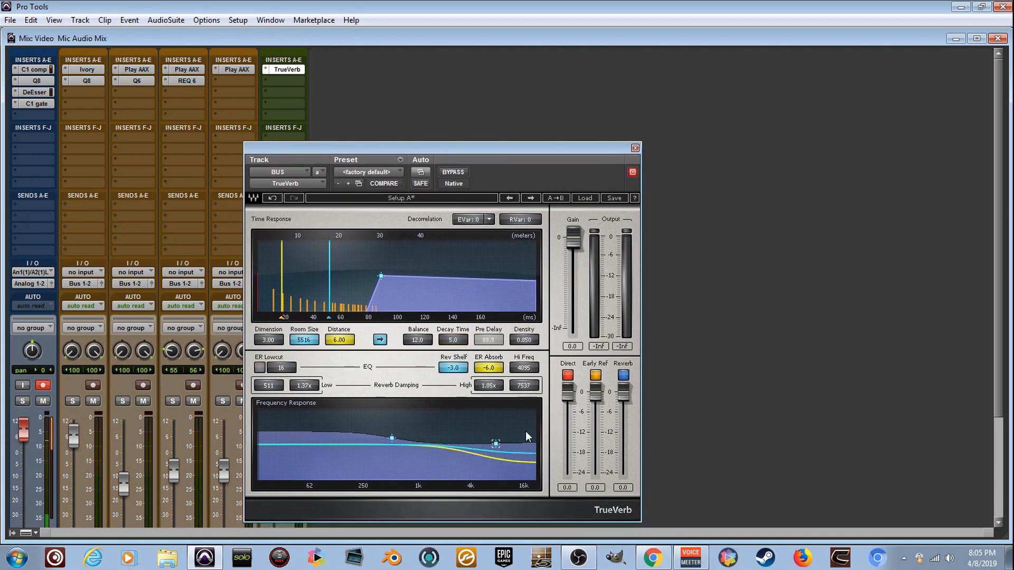
drag(595, 392, 623, 417)
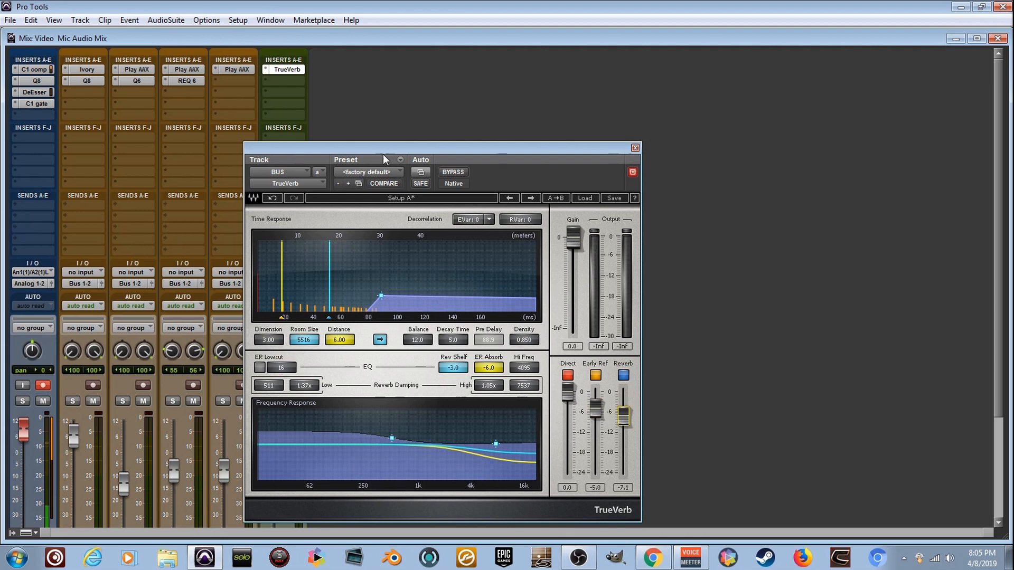
click(635, 148)
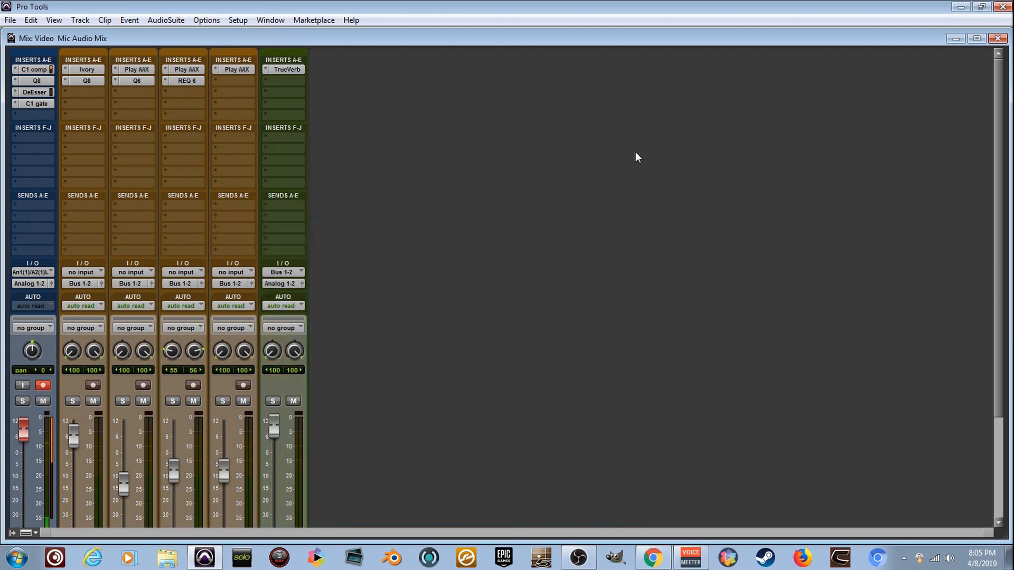
- Insert the REQ 6 (stereo) multichannel equalizer below TrueVerb on the BUS track
click(289, 82)
mouse_move(360, 101)
mouse_move(469, 100)
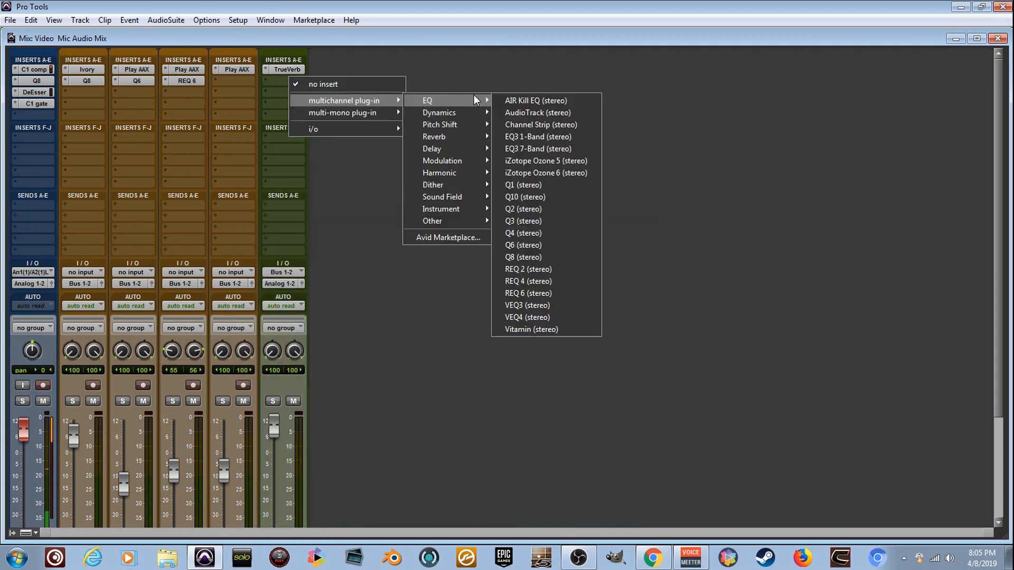
click(582, 293)
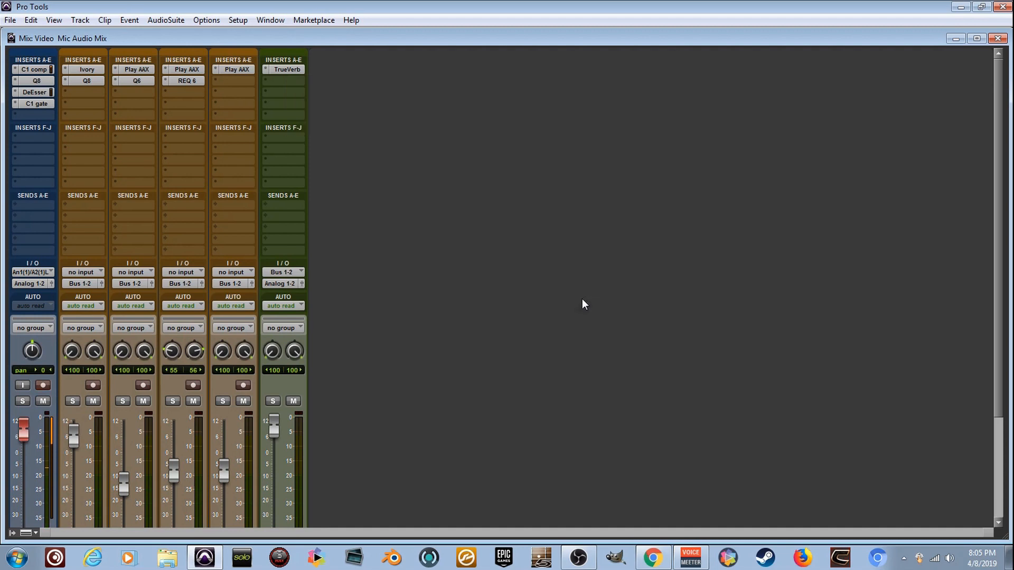
- Shape the REQ 6 curve with a slight low-mid cut on band 3 and a small boost in the highs
drag(360, 262, 352, 260)
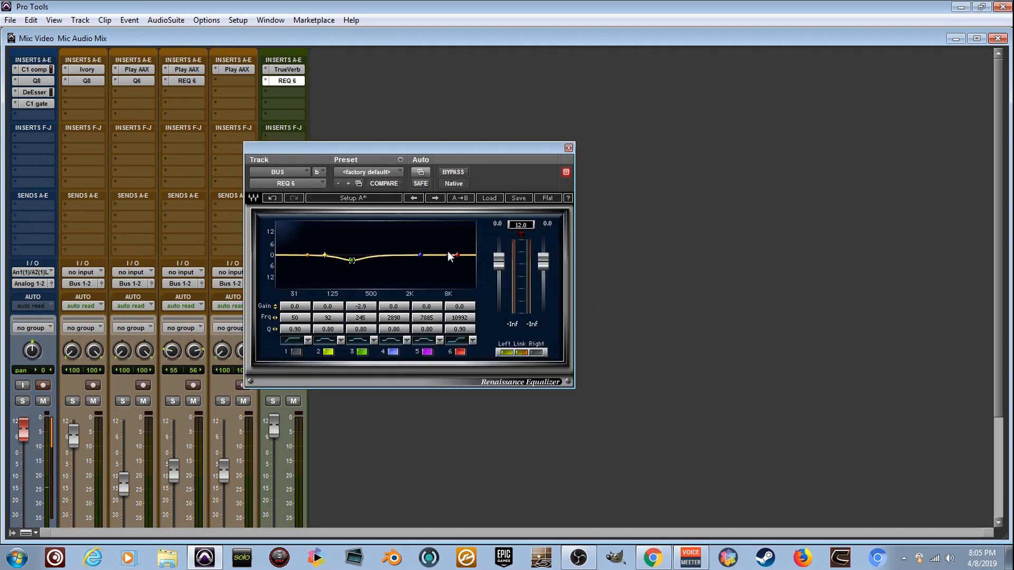
drag(447, 256, 442, 250)
drag(351, 260, 363, 262)
click(568, 148)
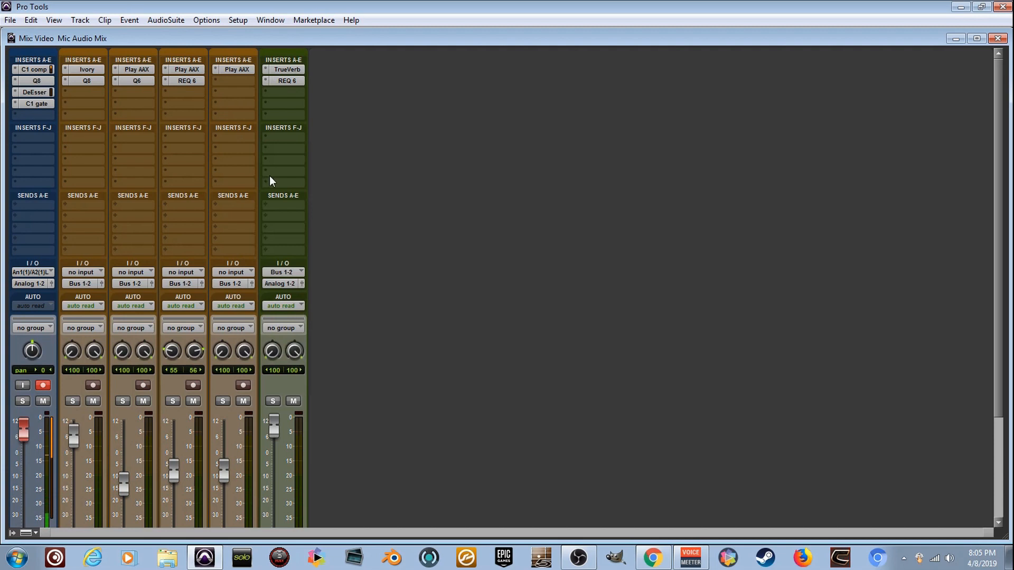
- Return to the edit view and bypass the TrueVerb and REQ 6 inserts on the BUS track
click(270, 20)
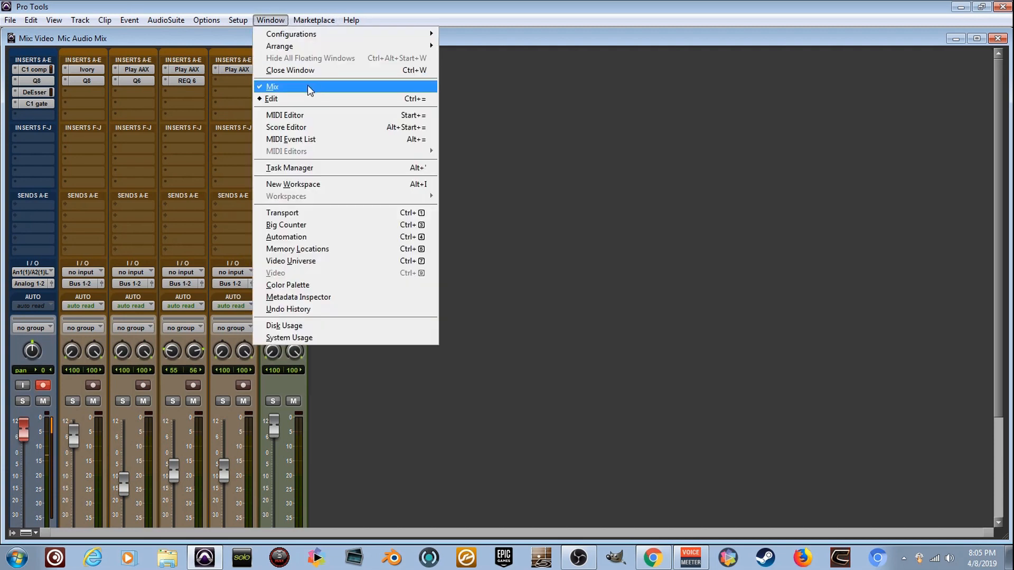
click(312, 98)
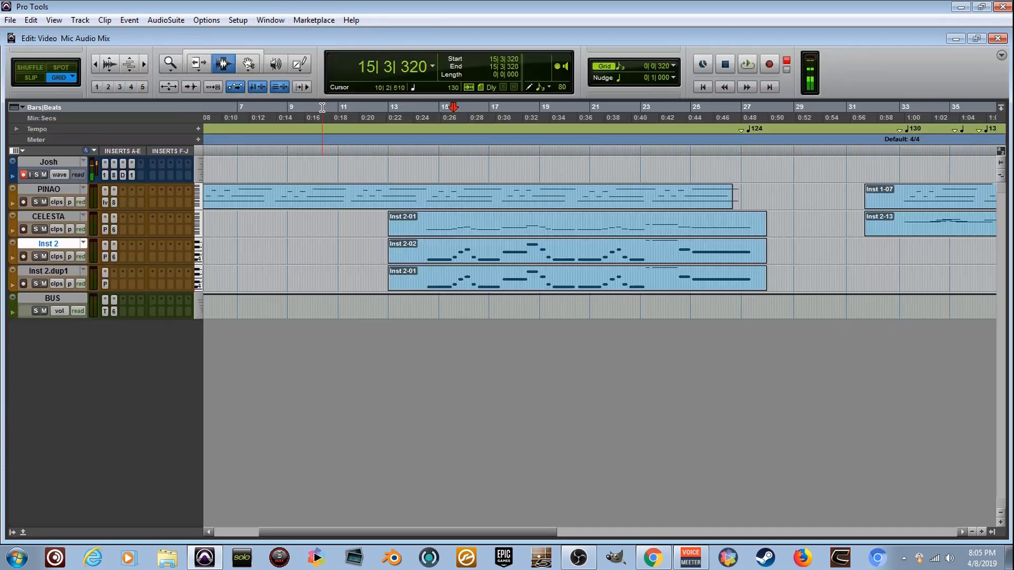
right_click(112, 312)
click(118, 316)
right_click(113, 311)
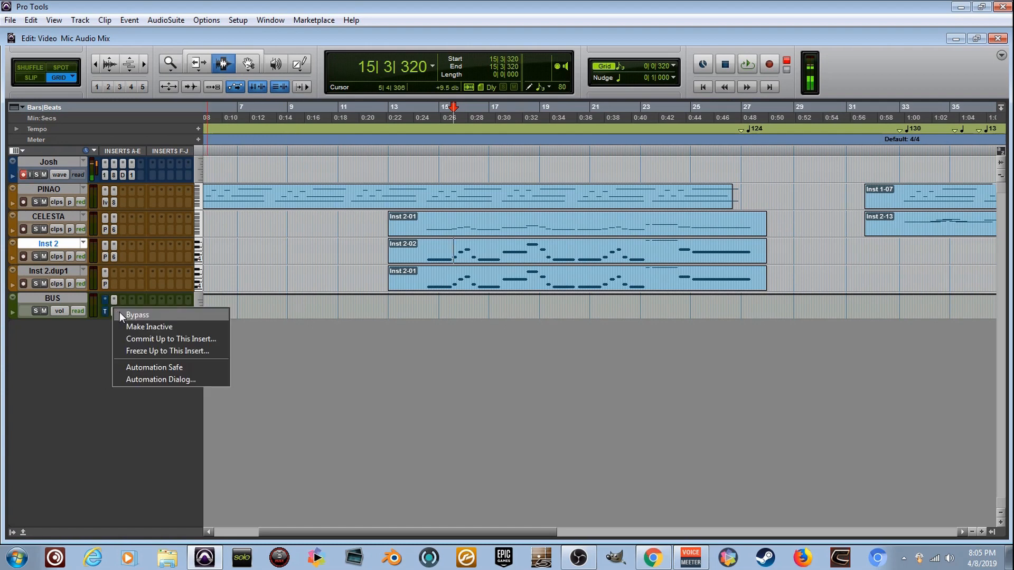
click(119, 312)
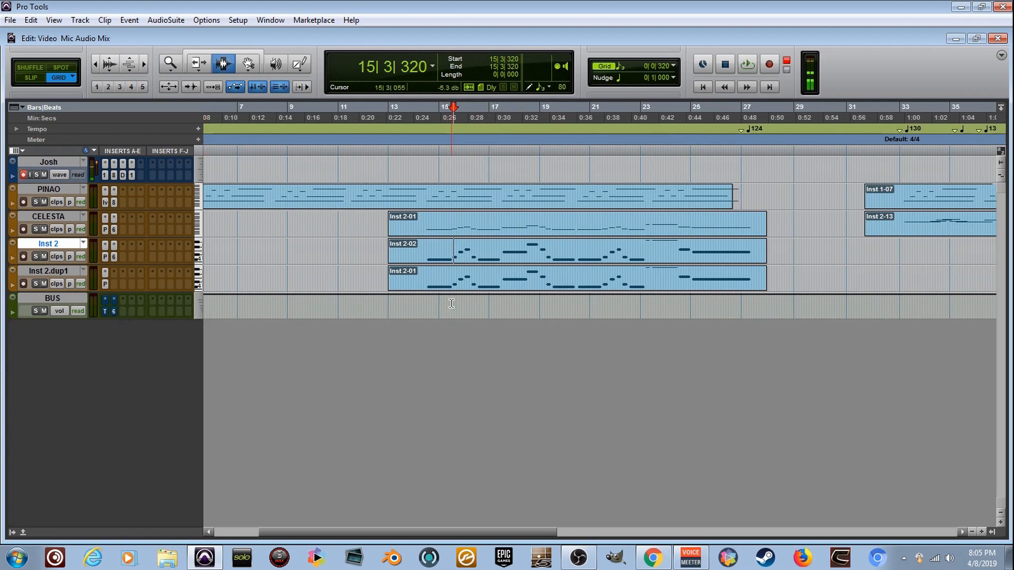
- Play the arrangement from 15|2|640 to hear the BUS track with its inserts bypassed, then stop
click(451, 303)
key(space)
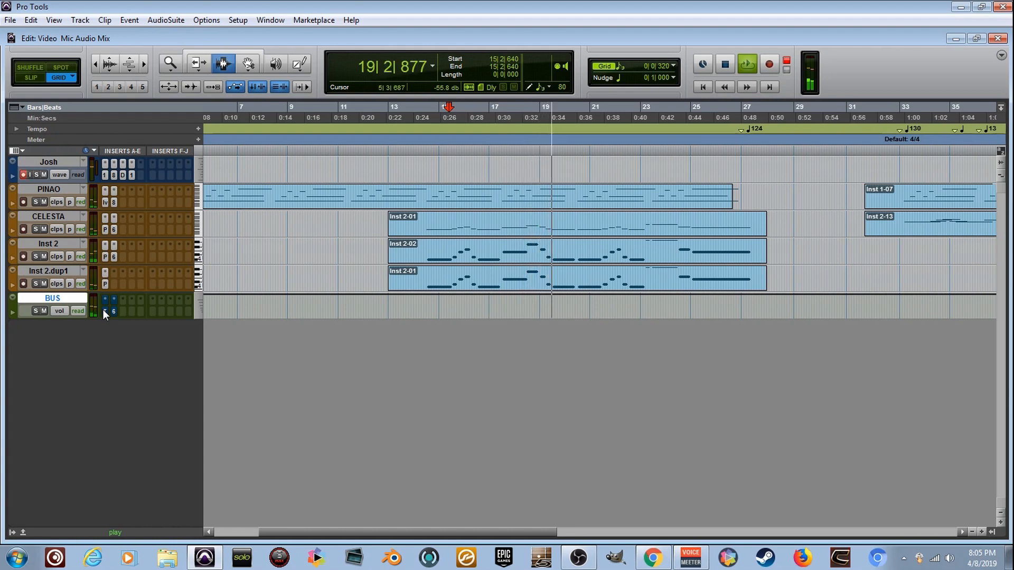
key(space)
- Re-enable TrueVerb and REQ 6 on the BUS track and replay the passage from 15|2|640 for comparison
right_click(103, 311)
click(113, 310)
right_click(113, 309)
click(123, 314)
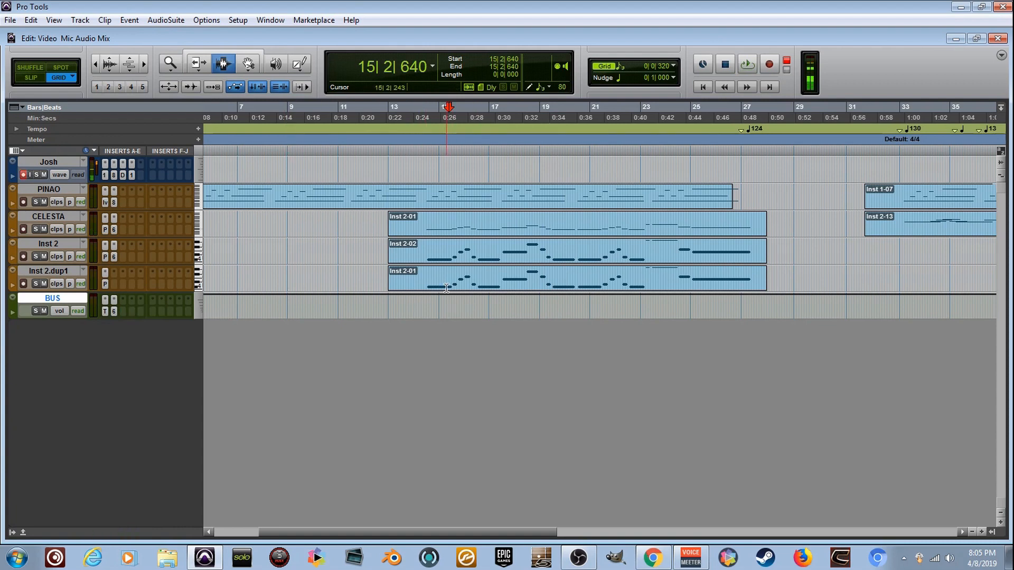
key(space)
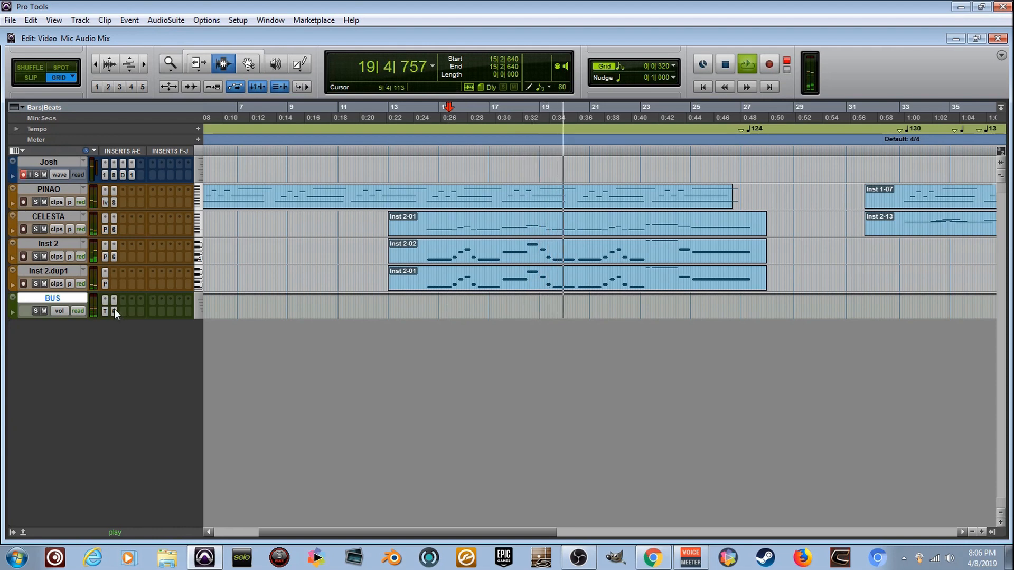
key(space)
- Place the edit cursor at 5|4|320 and check the channel strips in the mixer before returning to the edit view
drag(479, 533, 435, 533)
click(326, 306)
click(276, 19)
click(326, 86)
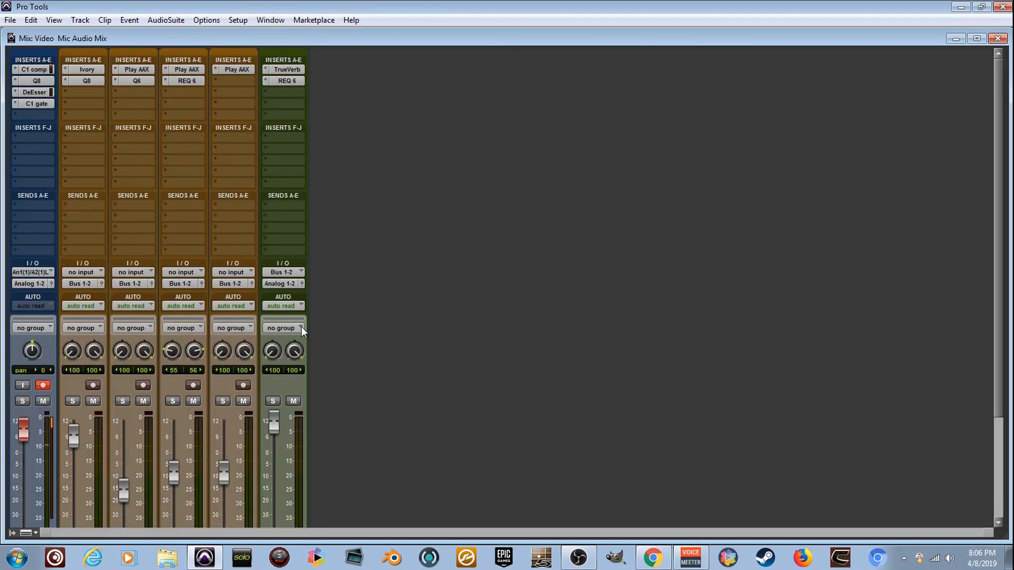
click(271, 19)
click(322, 98)
- Bypass REQ 6 and TrueVerb on the BUS track and play the opening piano part from 3|2|000
right_click(114, 309)
click(130, 316)
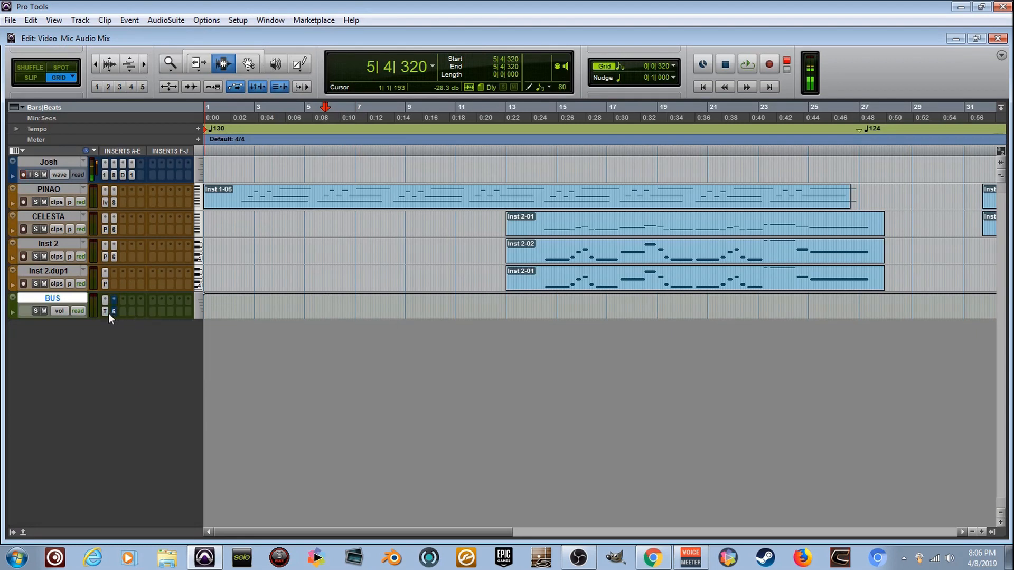
right_click(106, 312)
click(122, 318)
click(259, 306)
key(space)
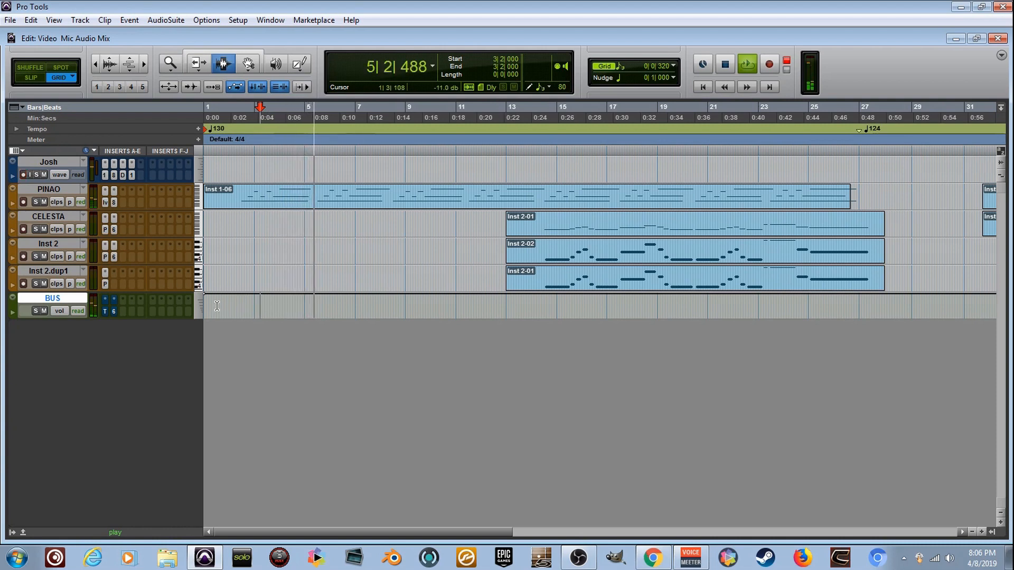
key(space)
- Reactivate both bypassed BUS inserts and play the piano part again from 3|2|000
right_click(107, 312)
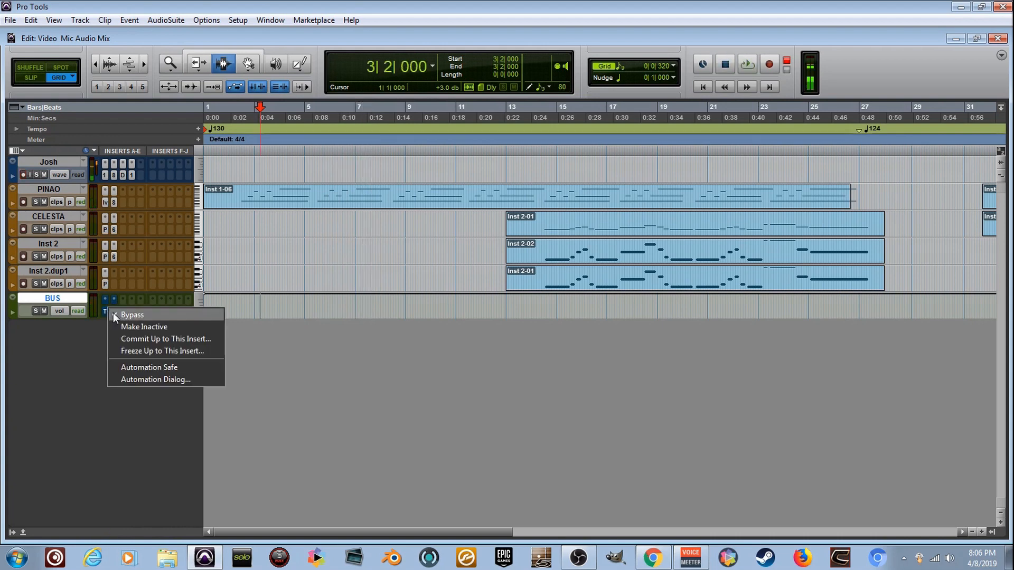
click(113, 313)
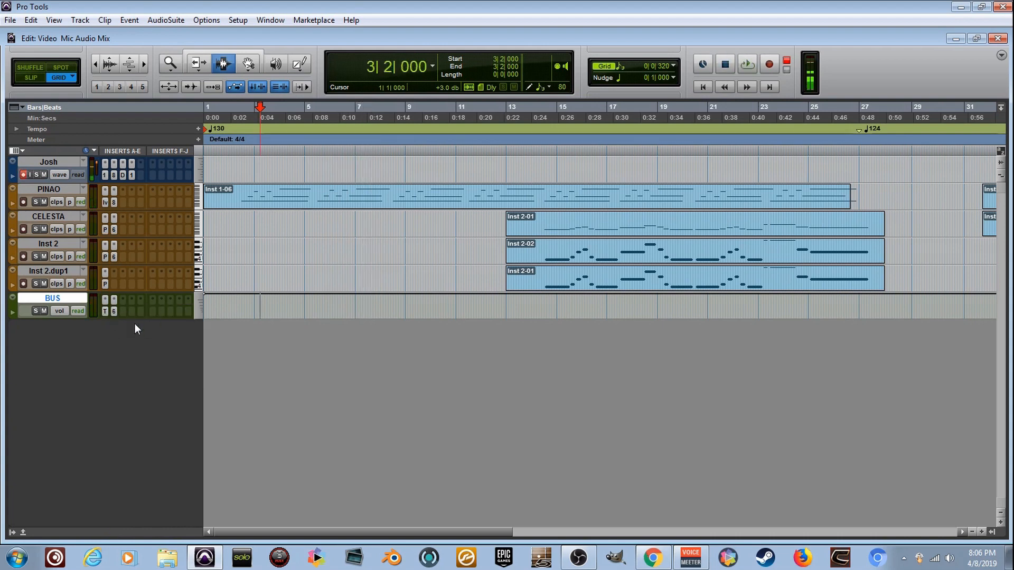
key(space)
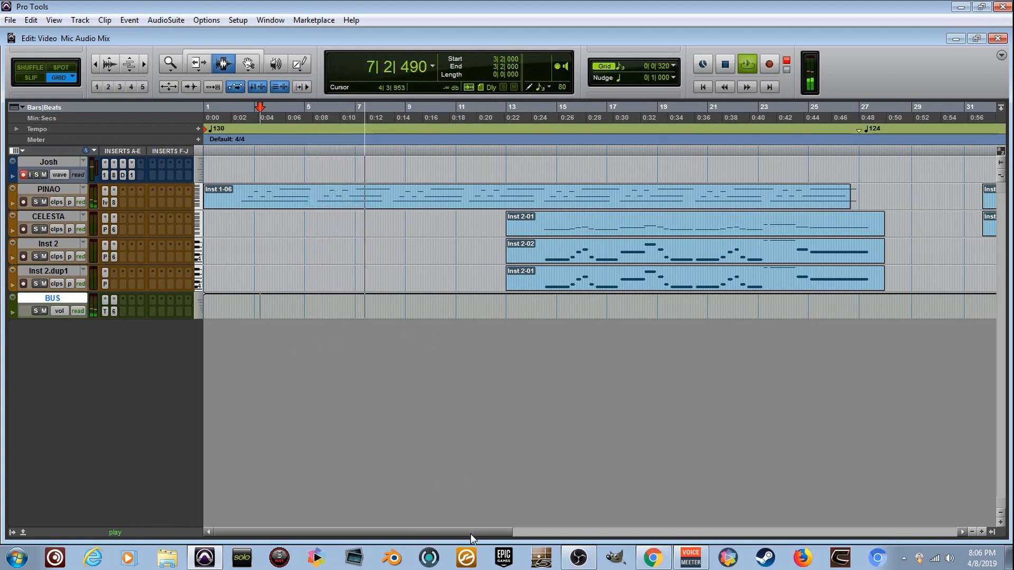
key(space)
- Play the full arrangement from 17|4|640 to hear all instruments through the BUS effects
click(630, 280)
key(space)
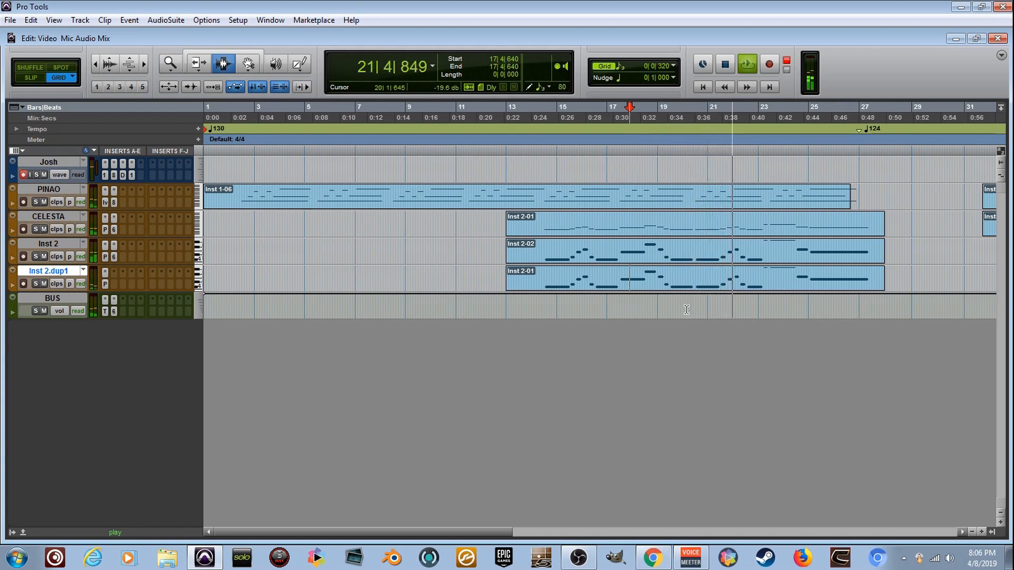
key(space)
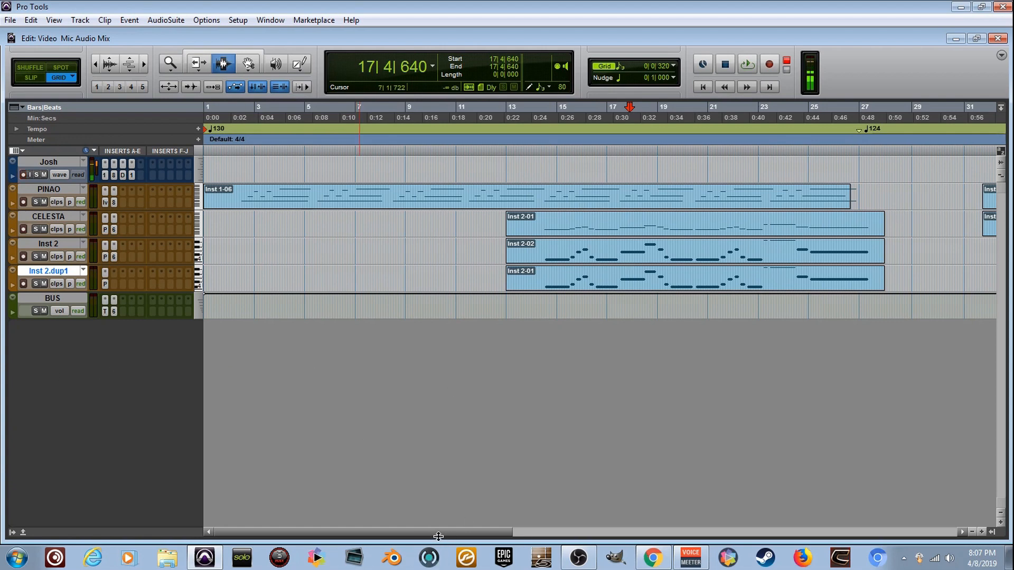
- Remove the two extra inserts in the second and third slots of the Inst 2.dup1 track
drag(441, 532, 473, 532)
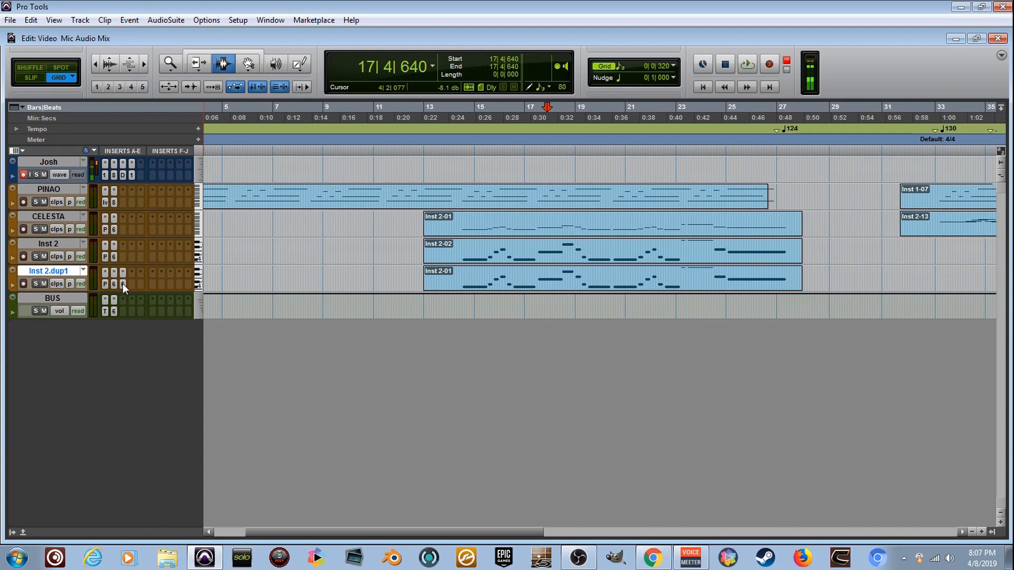
click(122, 273)
click(128, 274)
click(114, 272)
click(132, 276)
- Switch to the mixer and look at the options for the BUS track's input path
click(271, 20)
click(303, 97)
click(270, 20)
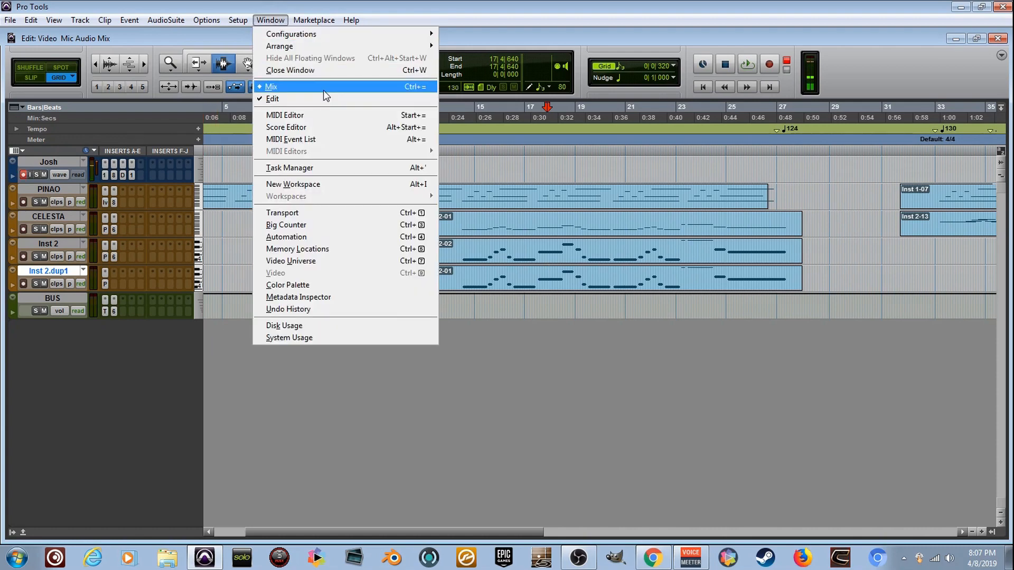
click(317, 86)
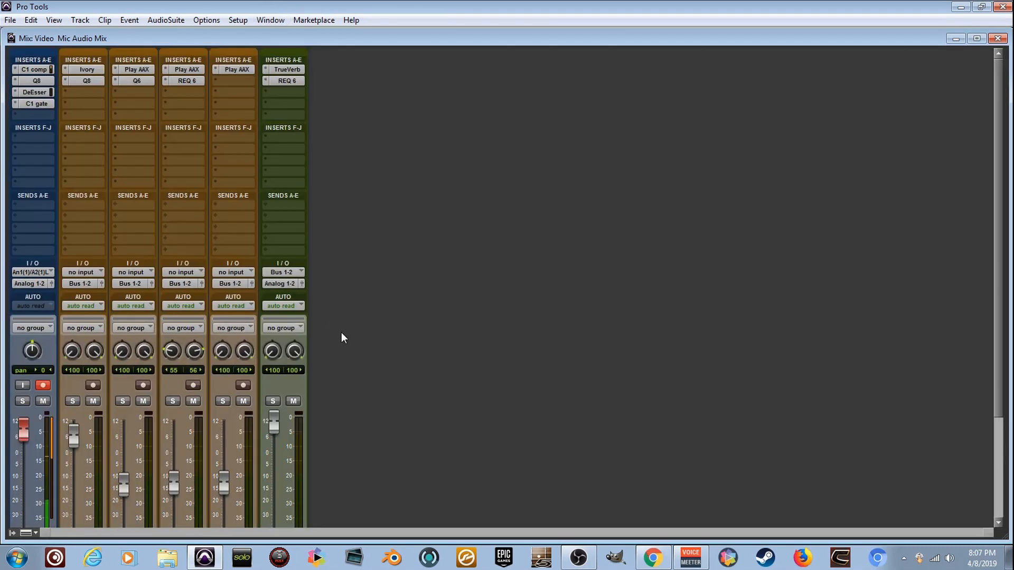
right_click(286, 274)
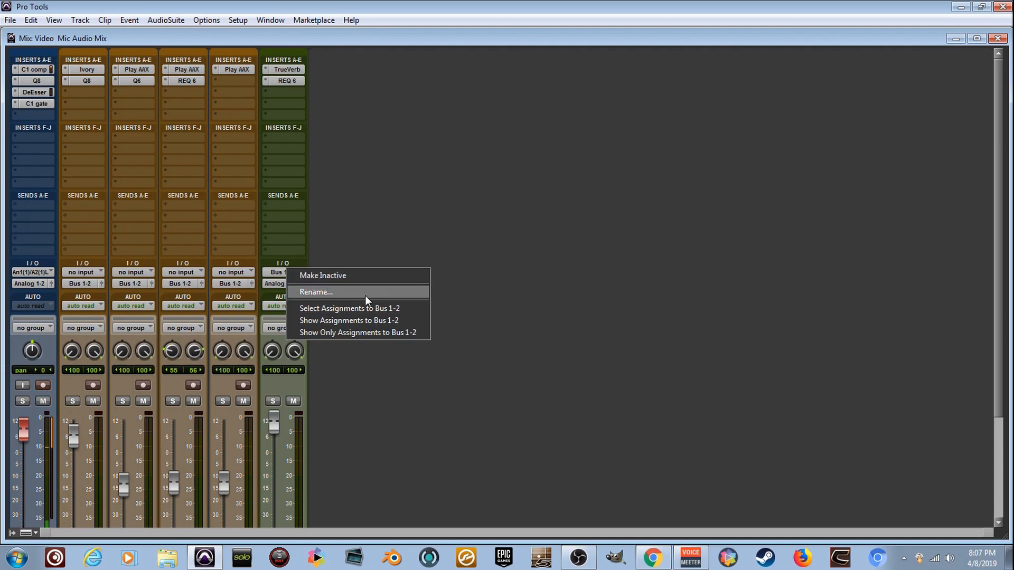
click(451, 191)
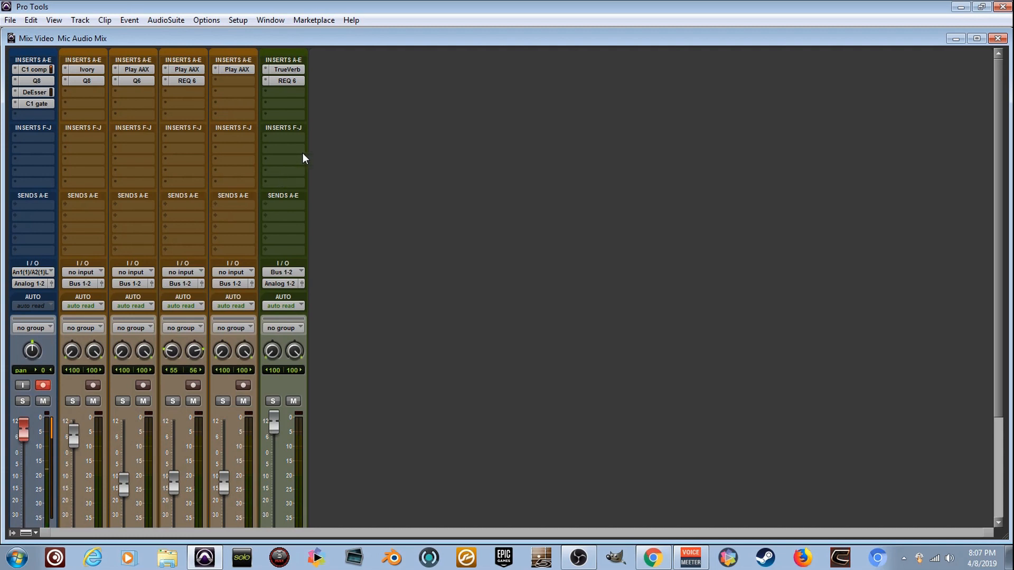
- Route the output of the microphone audio track to Bus 1-2
click(32, 284)
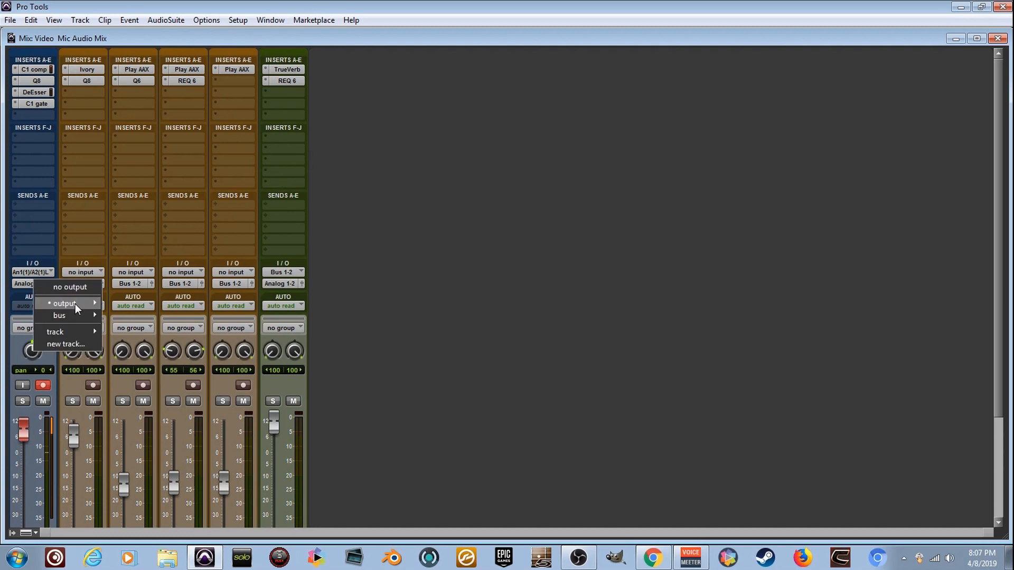
mouse_move(75, 303)
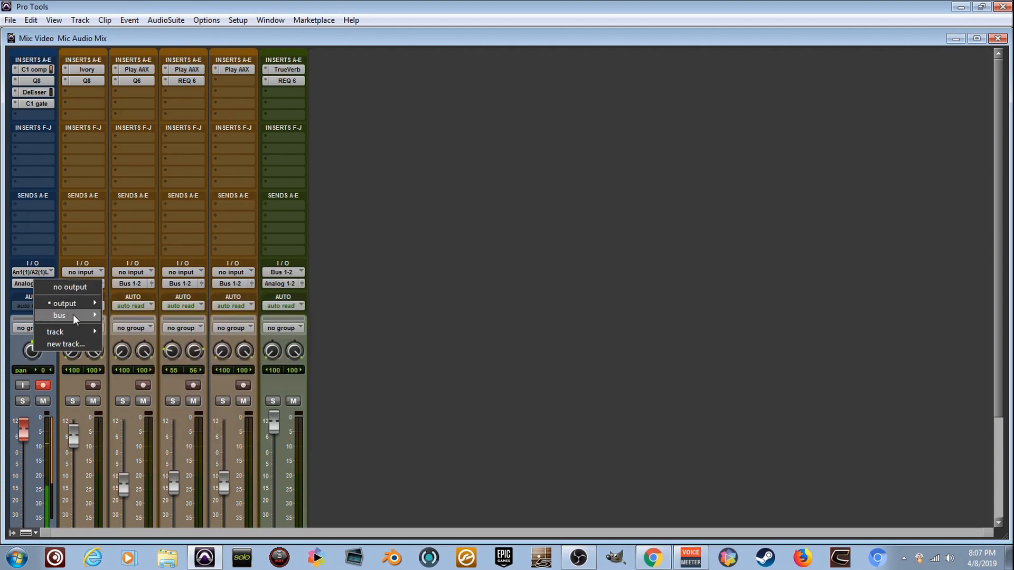
click(169, 156)
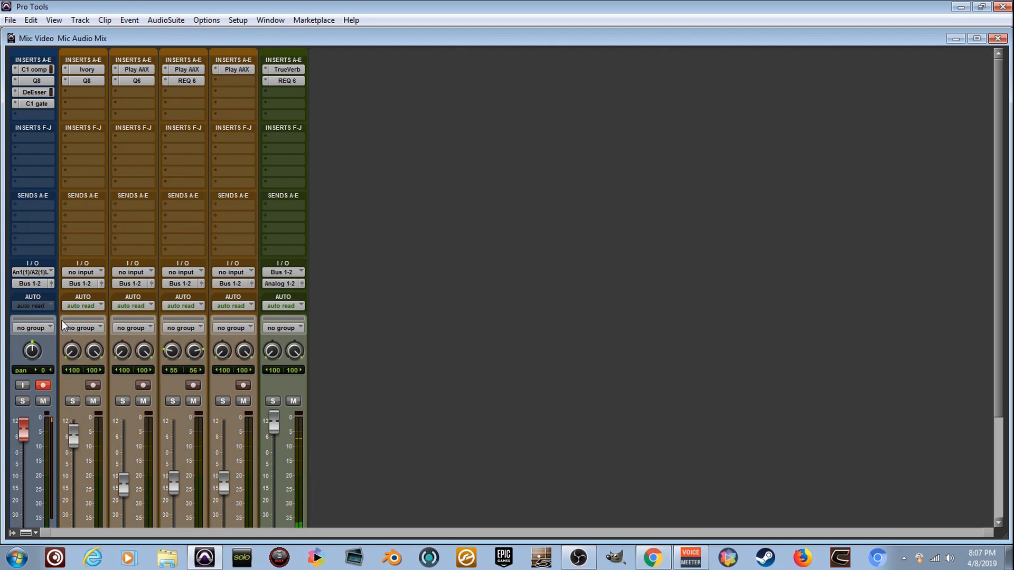
- Set the microphone audio track's output back to Analog 1-2 (Stereo) and return to the edit view
click(37, 285)
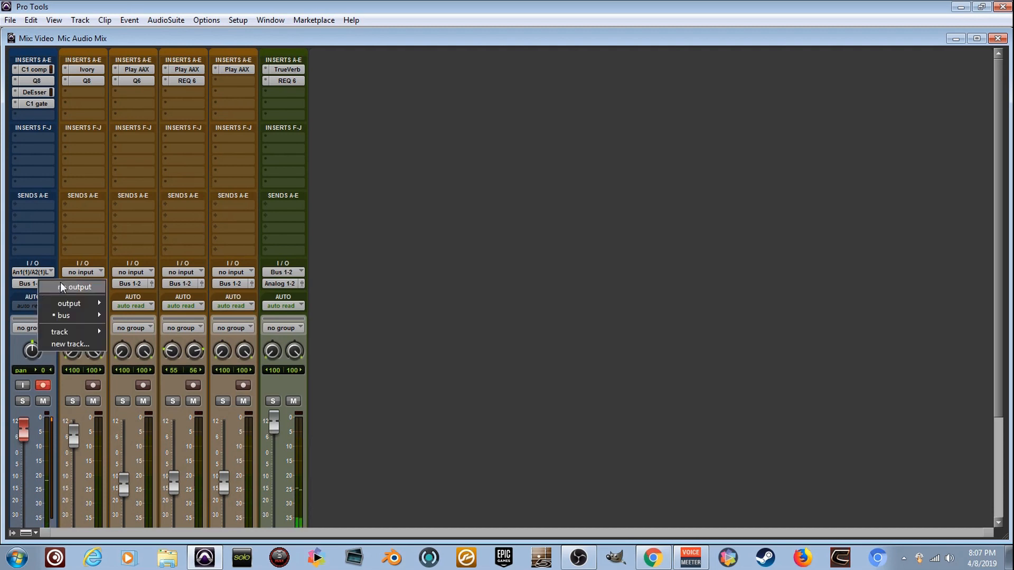
mouse_move(88, 302)
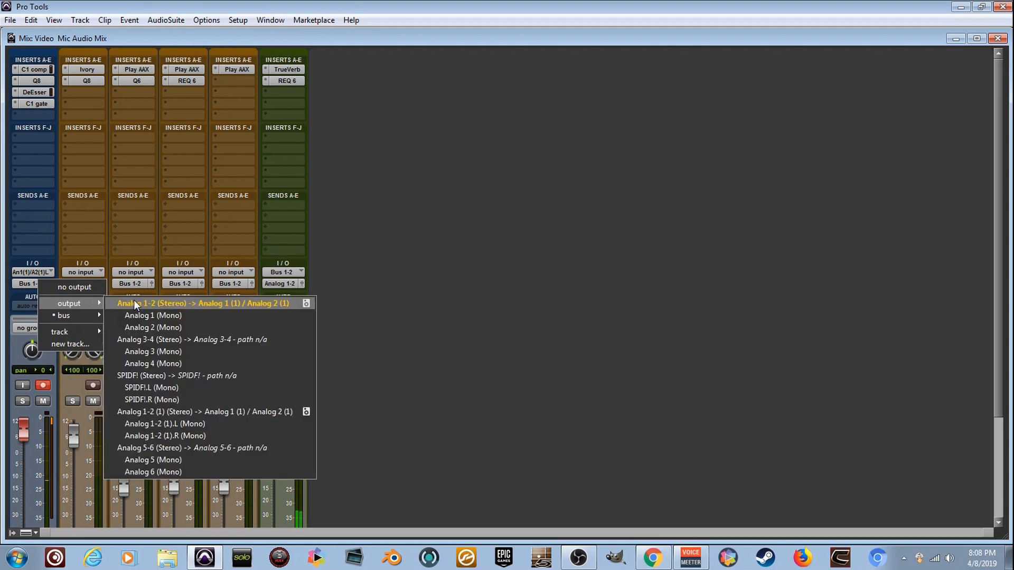
click(142, 303)
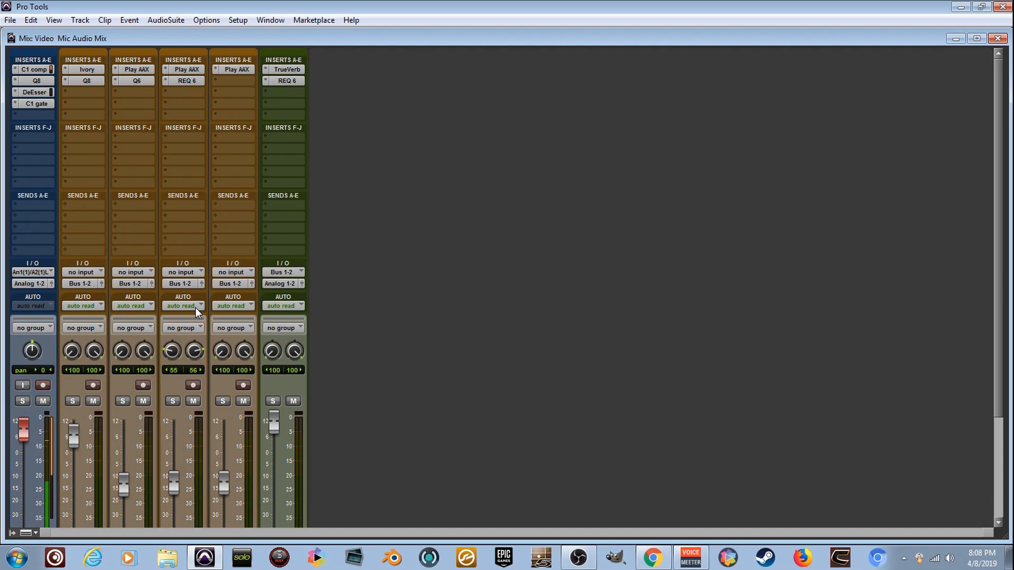
click(271, 20)
click(314, 99)
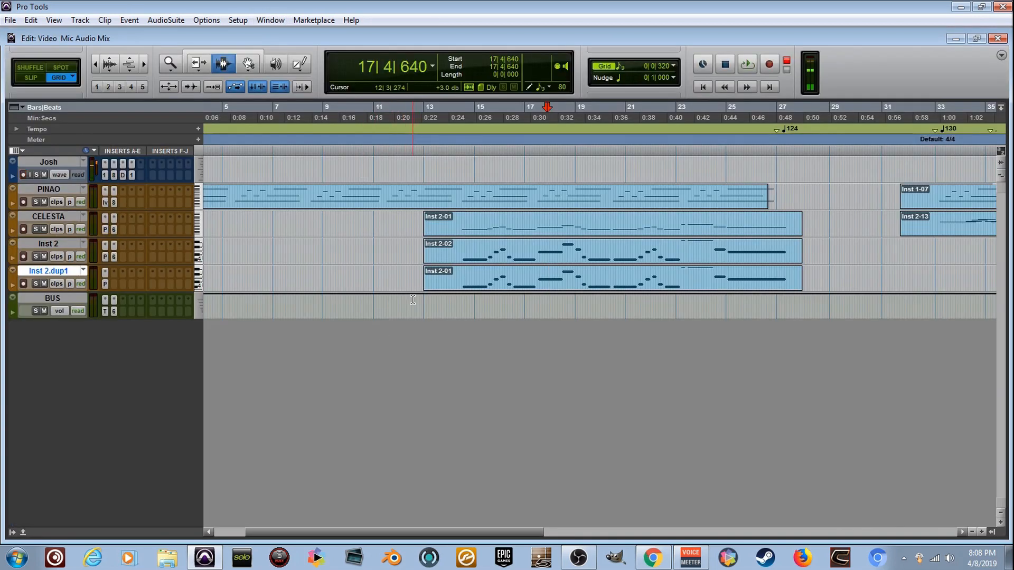